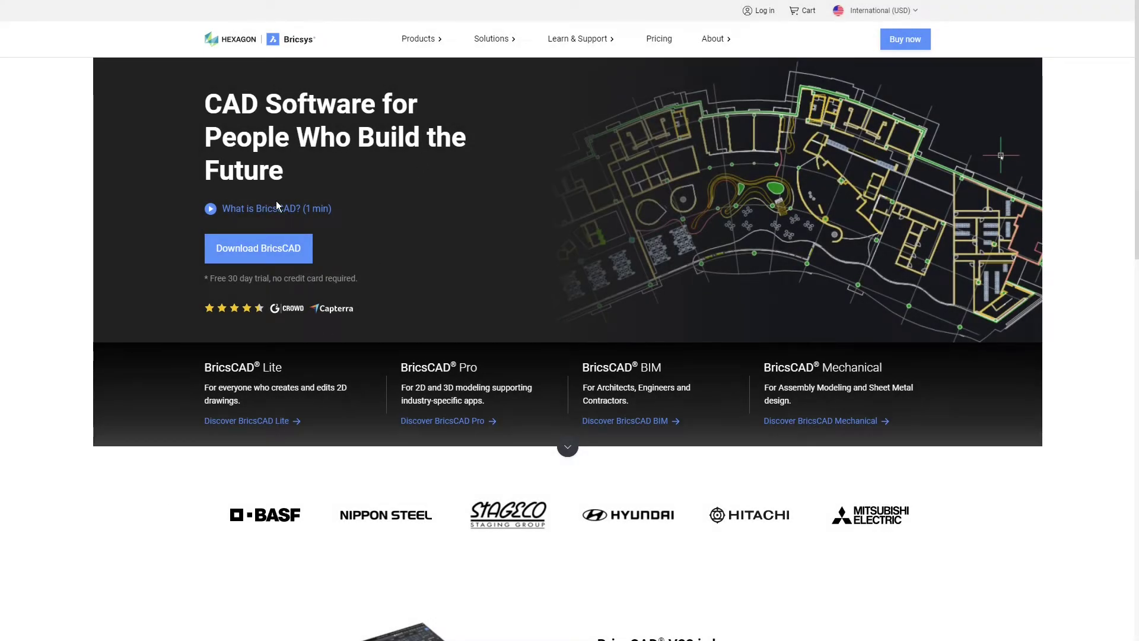
Open the BricsCAD BIM product page from Products and scroll down to the Convert to smart BIM section.
mouse_move(419, 40)
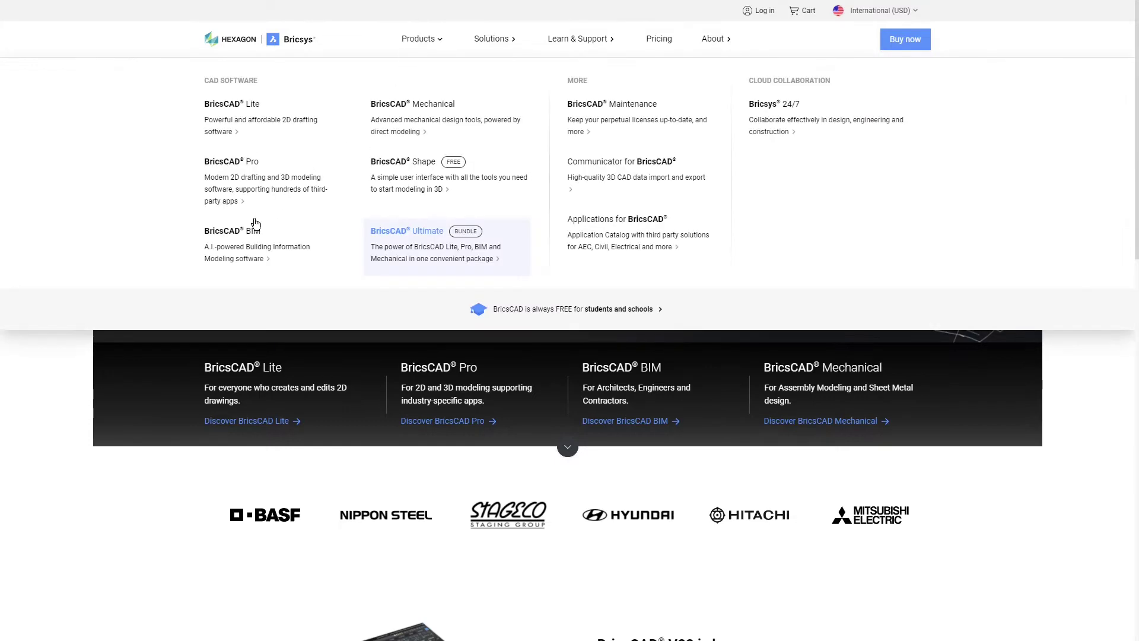
left_click(242, 232)
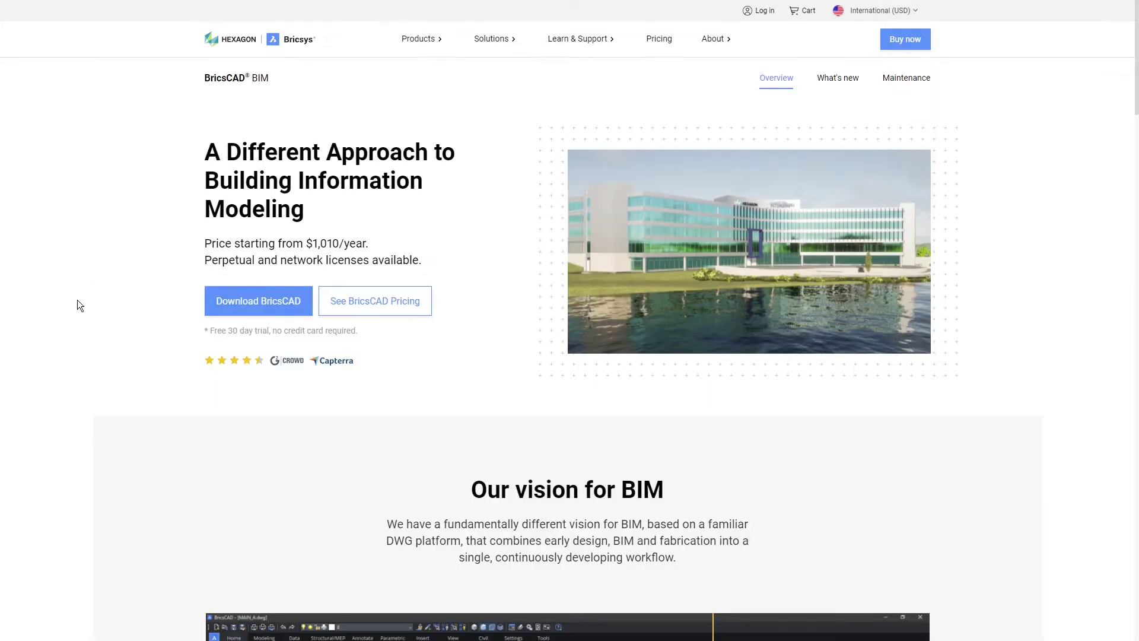
scroll(347, 372, "down", 6)
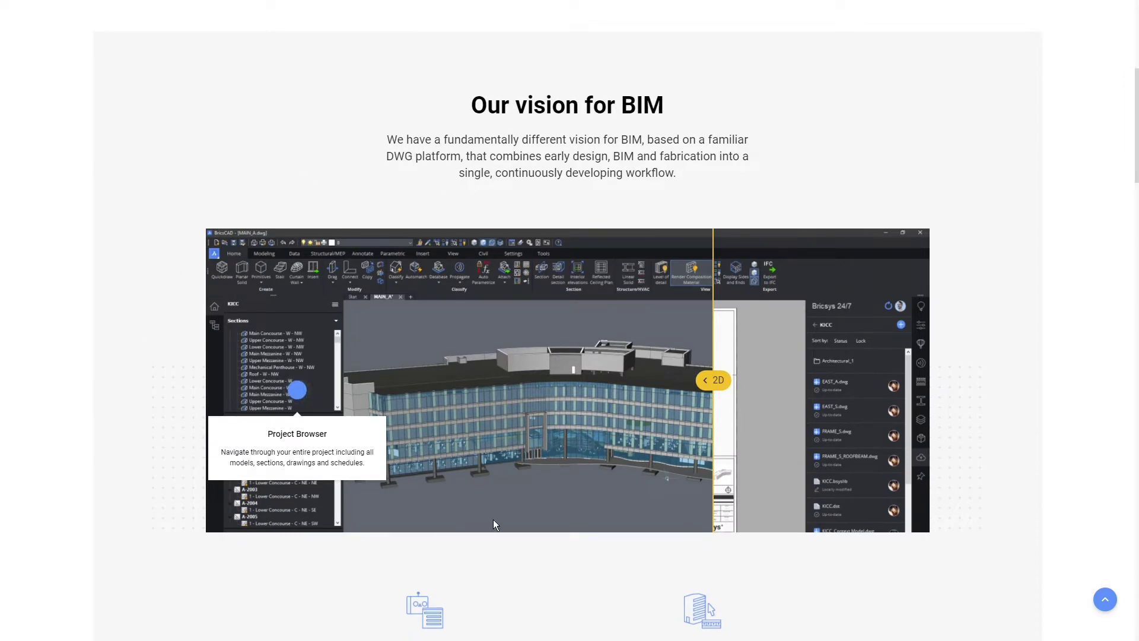
scroll(493, 520, "down", 8)
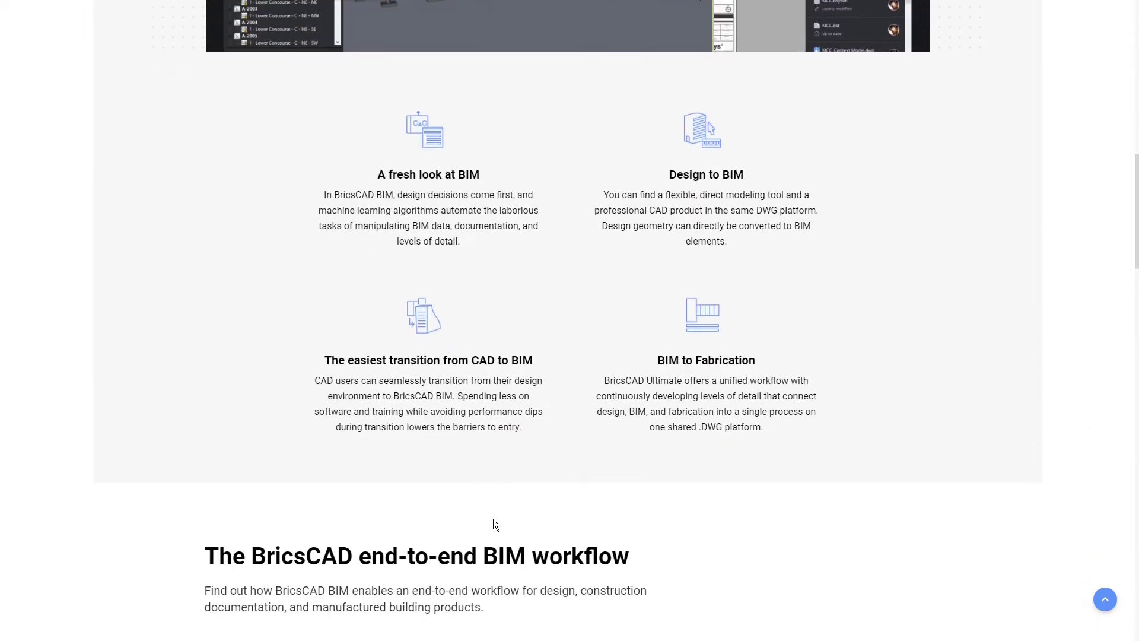
scroll(493, 520, "down", 8)
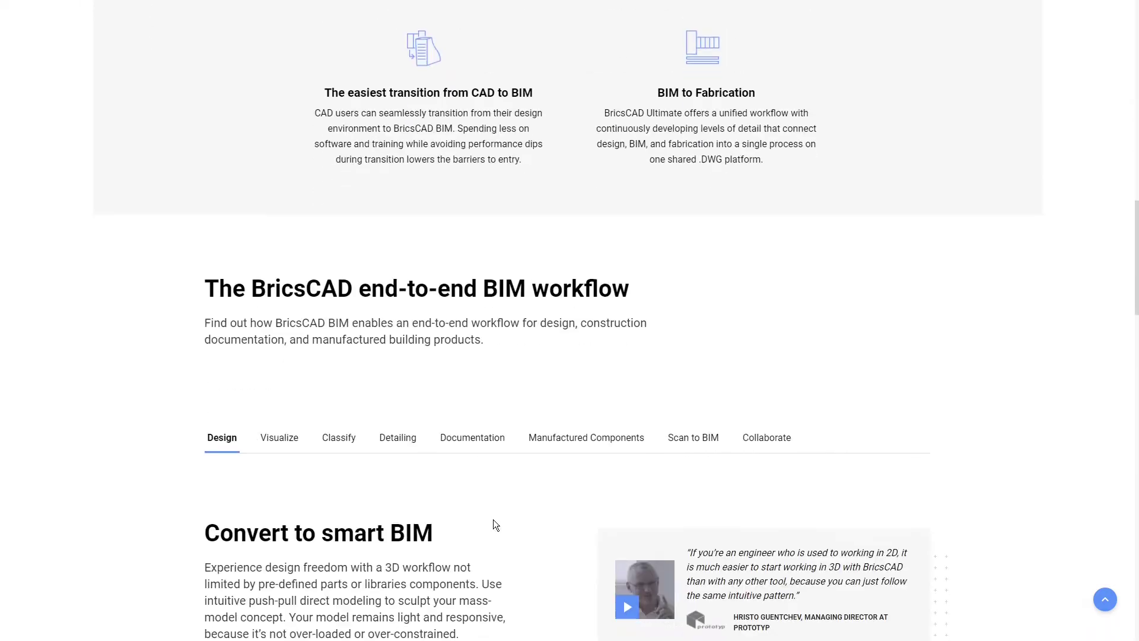
scroll(356, 525, "down", 3)
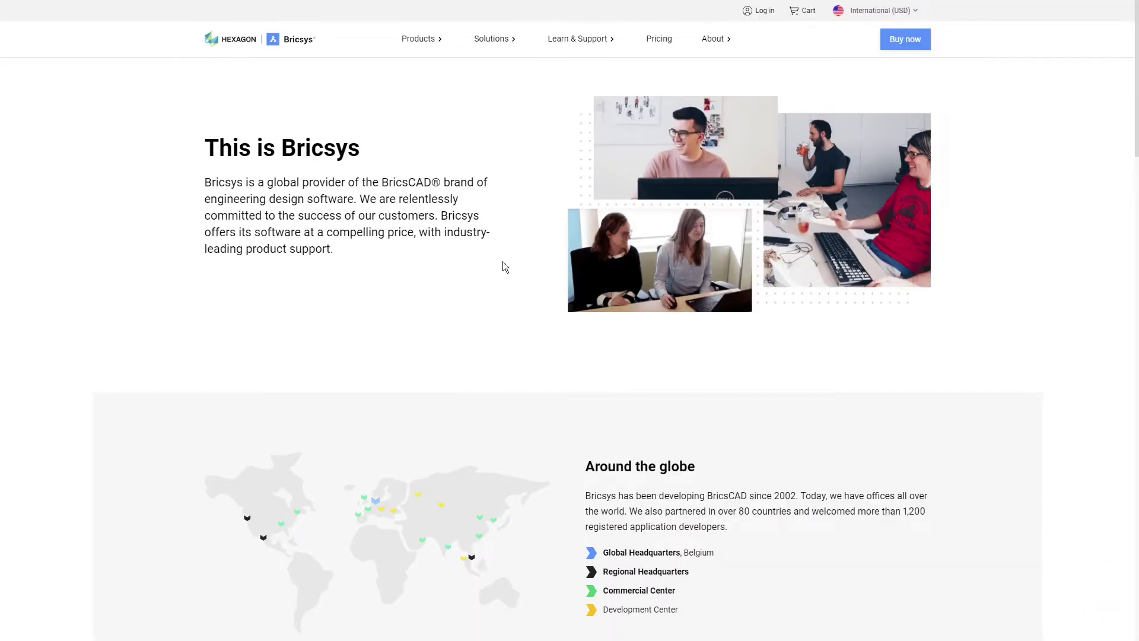
Scroll the About page to The Bricsys timeline and highlight the 2002: Bricsys founded entry.
scroll(503, 267, "down", 5)
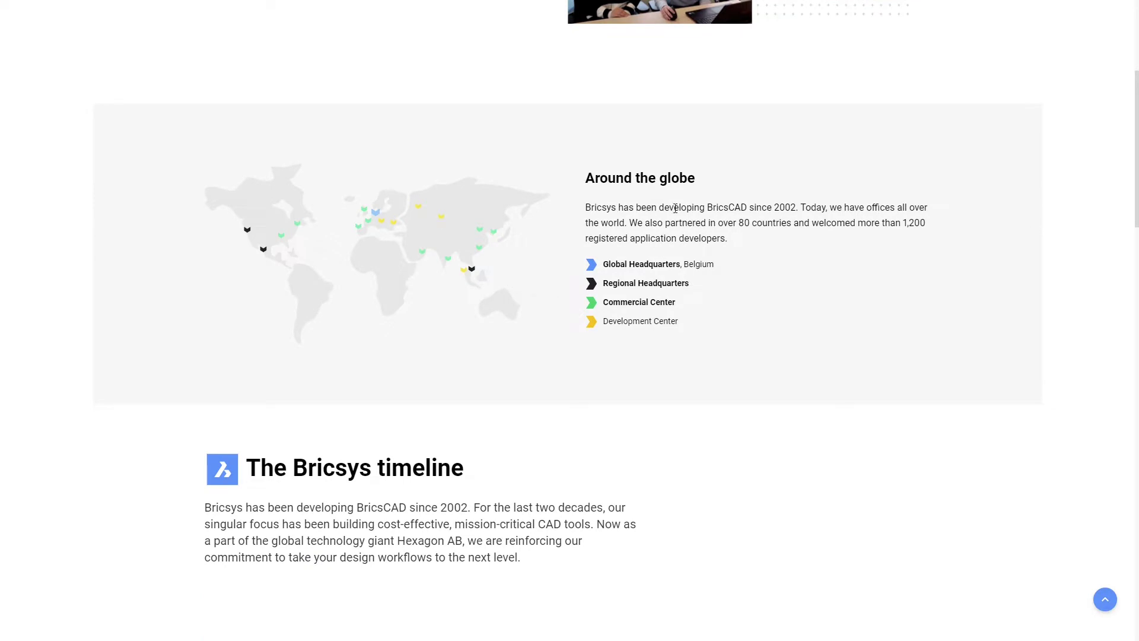
scroll(534, 279, "down", 8)
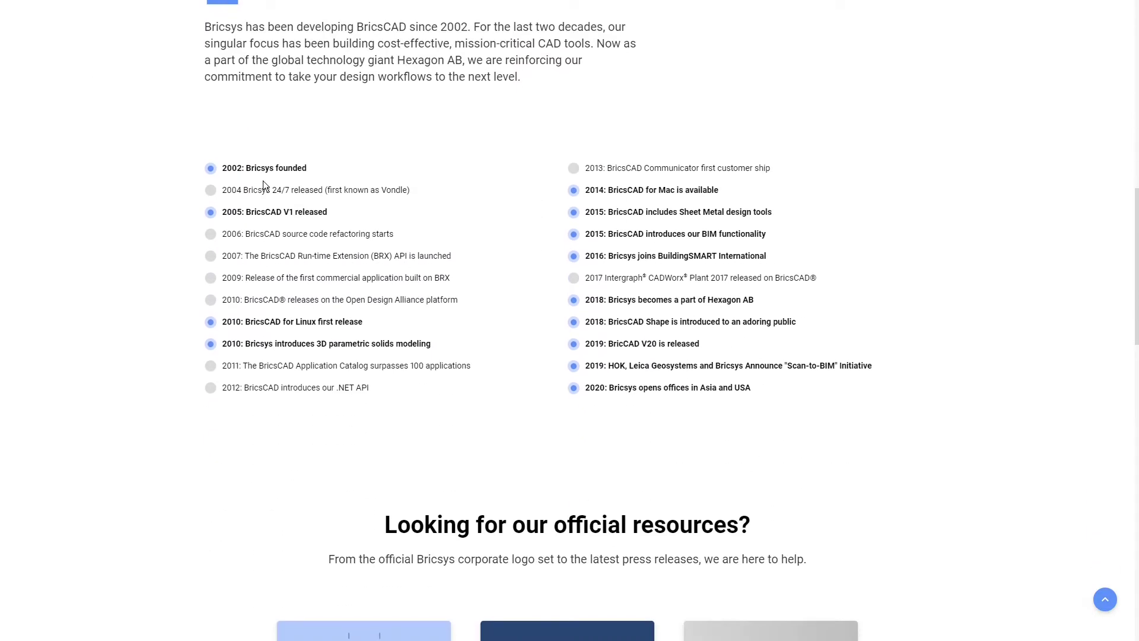
scroll(243, 249, "up", 2)
left_click_drag(316, 264, 220, 264)
left_click(242, 240)
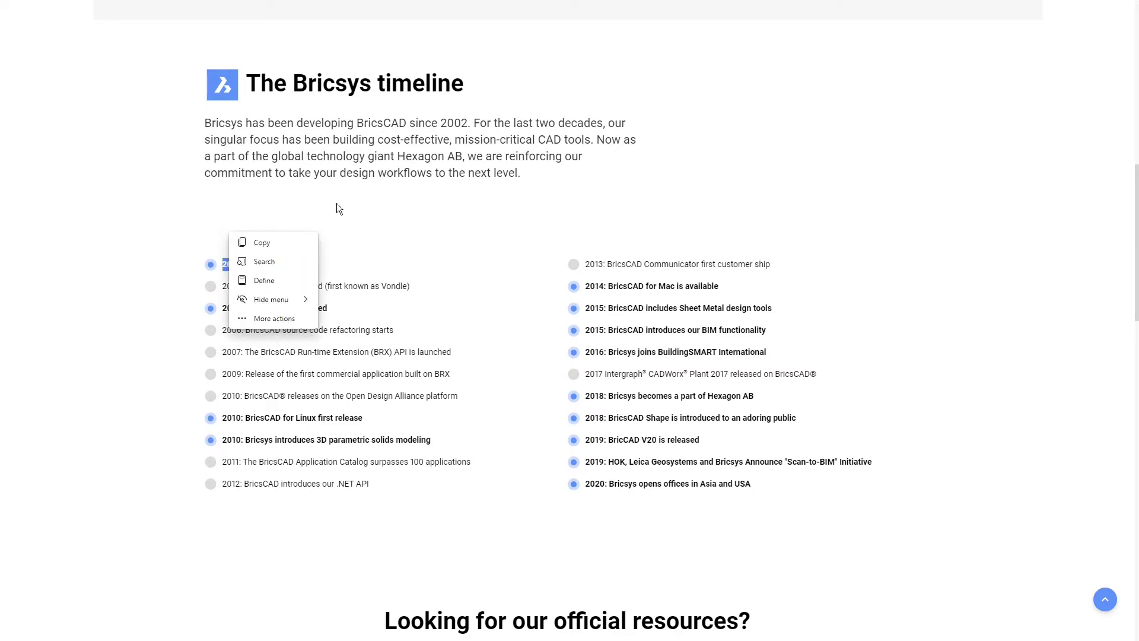
left_click(371, 197)
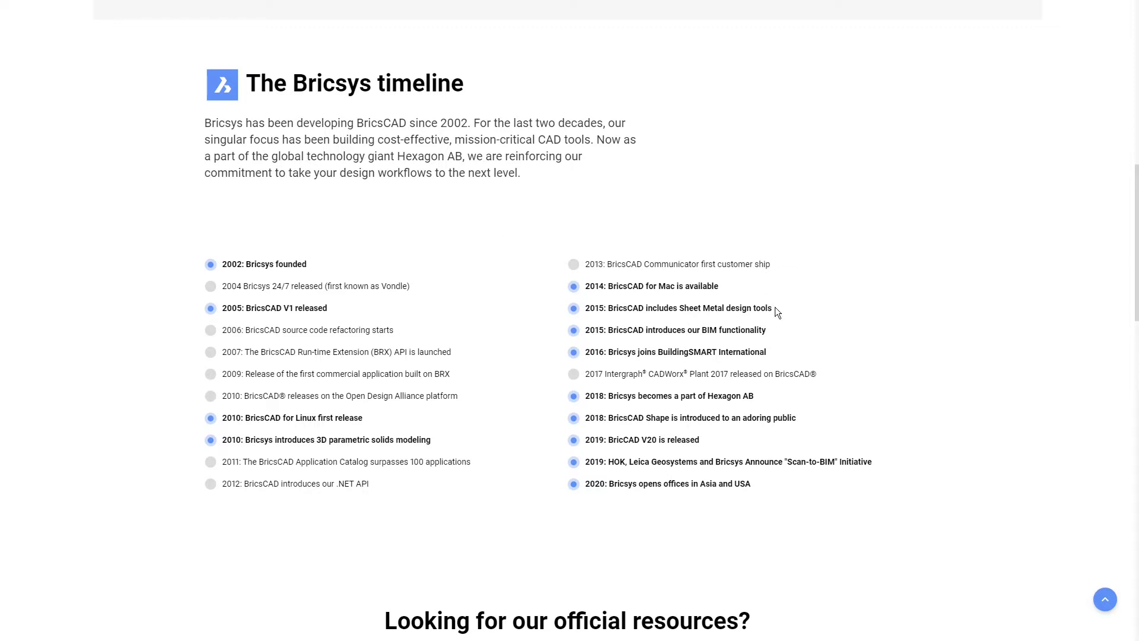
Highlight the 2015 Sheet Metal, 2015 BIM, 2016 BuildingSMART and 2018 Hexagon AB timeline entries.
left_click_drag(774, 308, 639, 310)
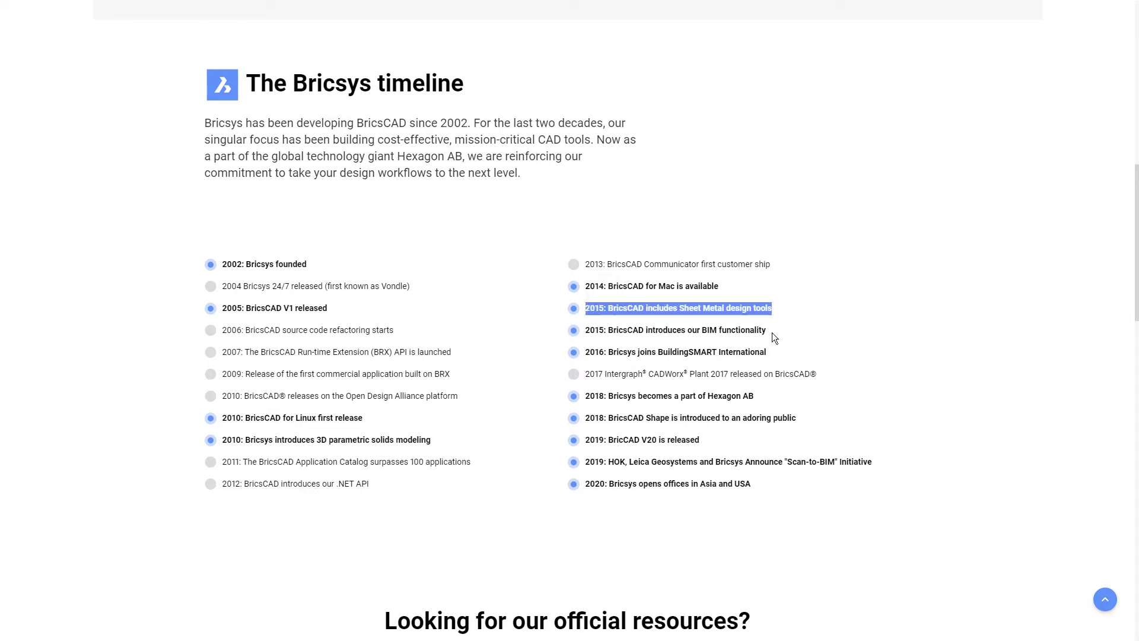
left_click_drag(769, 331, 607, 330)
left_click(534, 334)
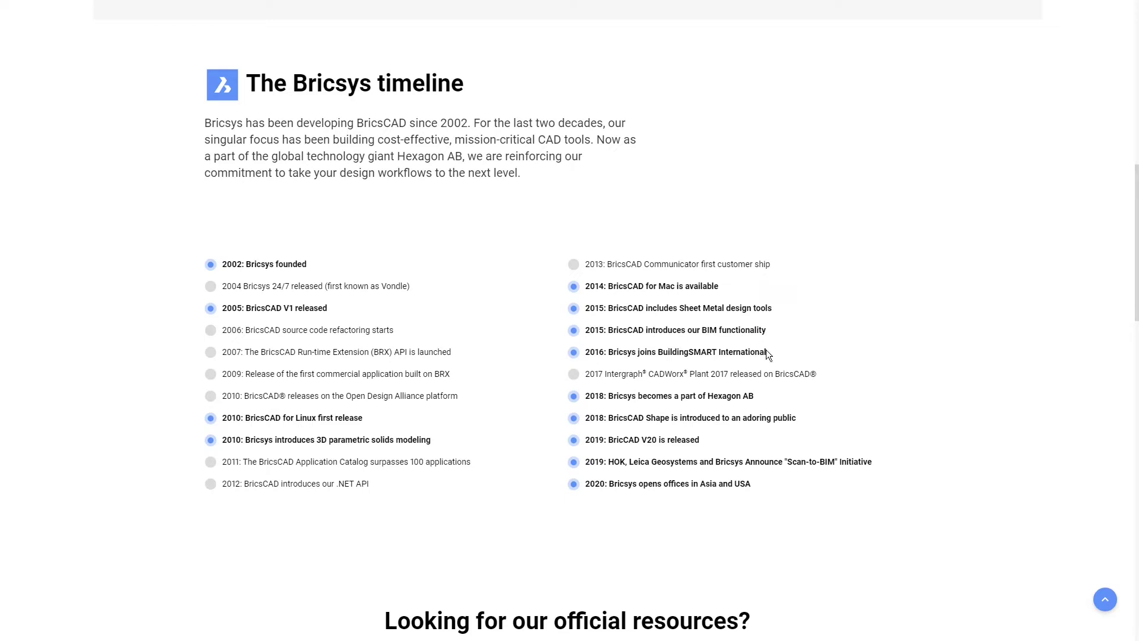
left_click_drag(767, 351, 607, 353)
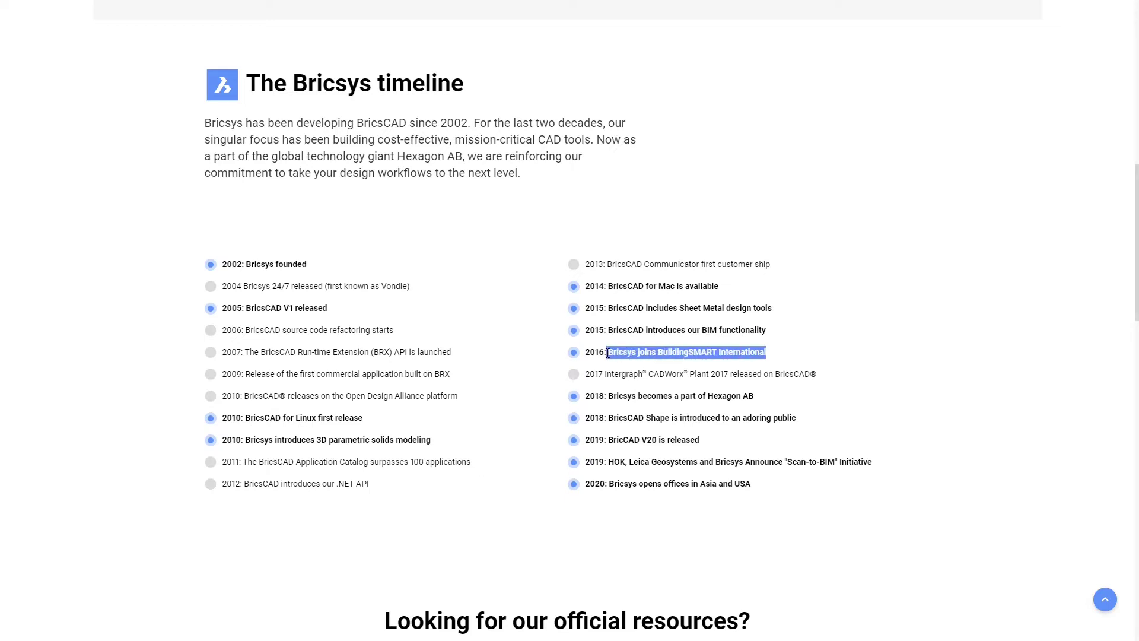
left_click(812, 346)
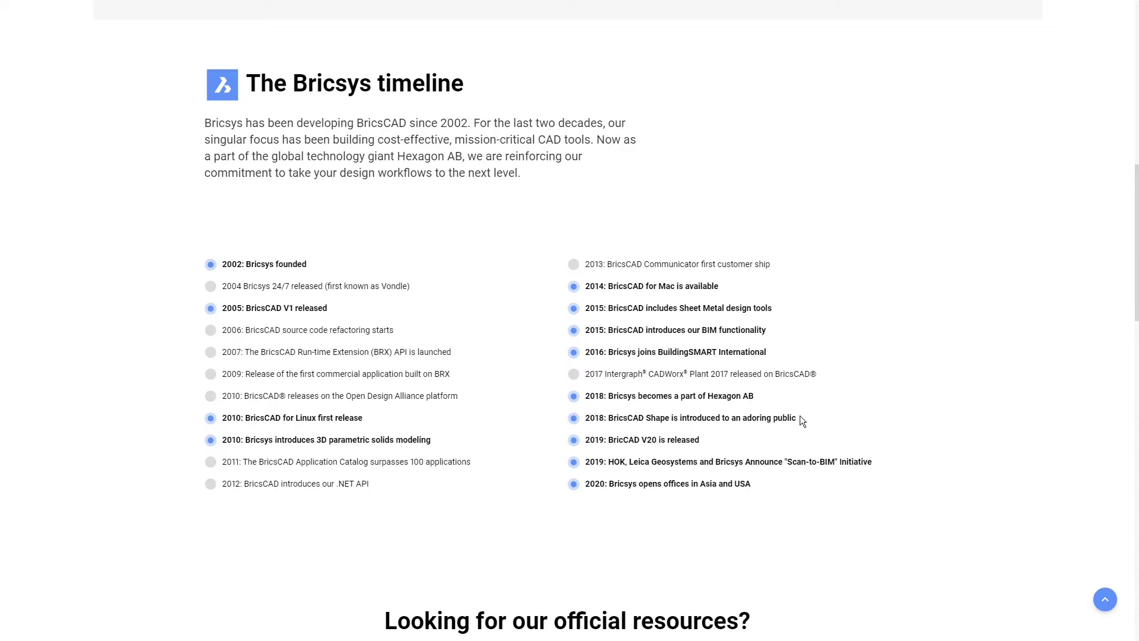
left_click_drag(778, 396, 589, 398)
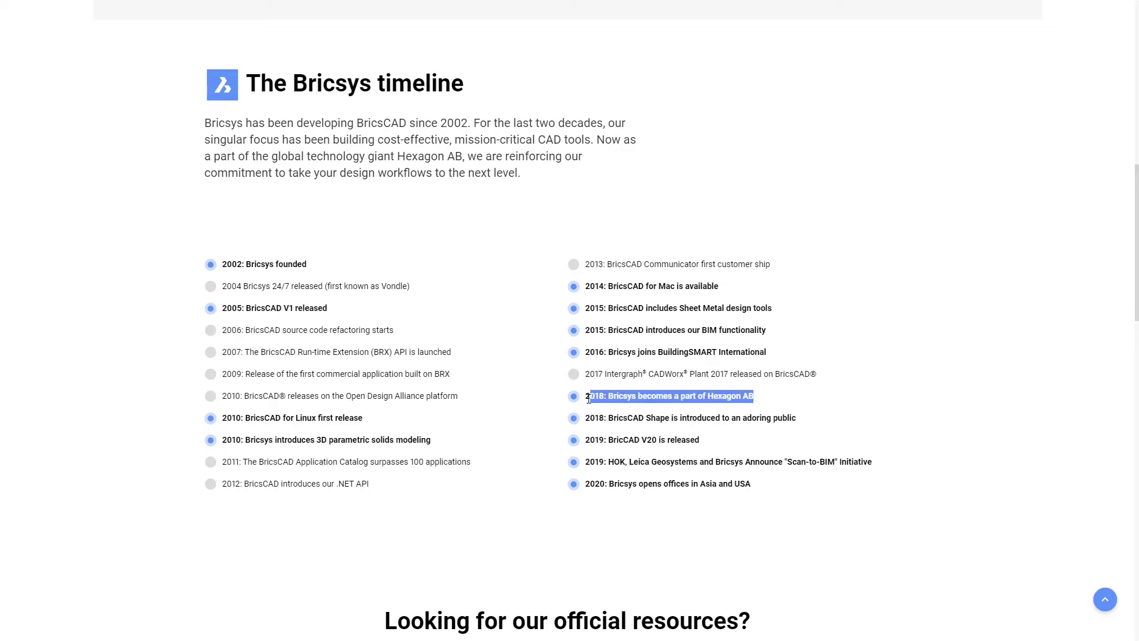
left_click(524, 427)
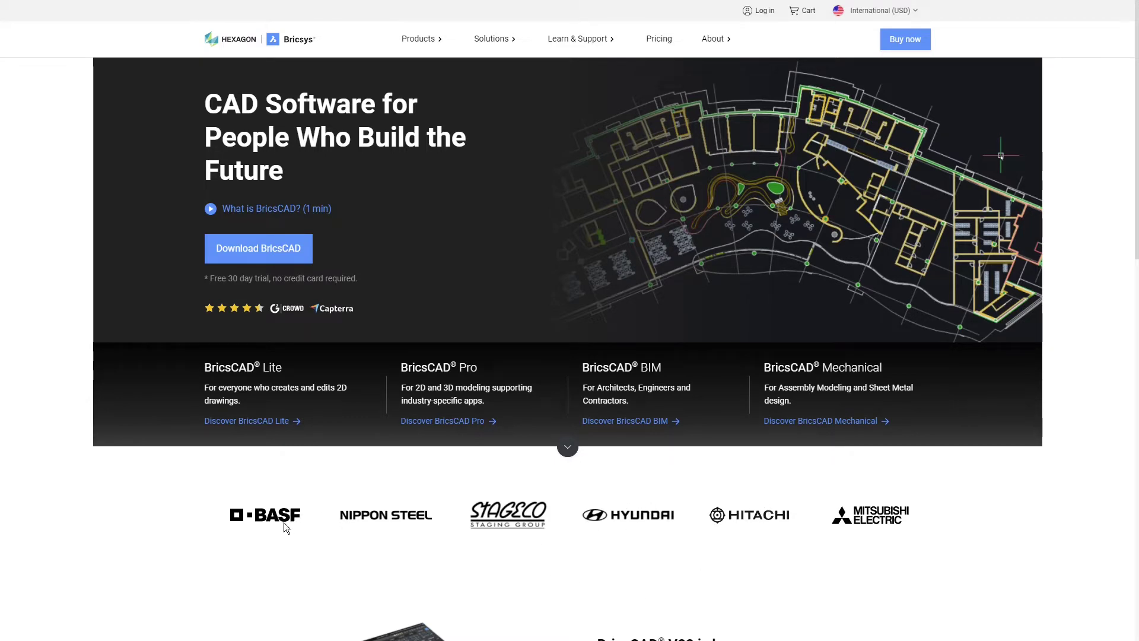
scroll(284, 526, "down", 10)
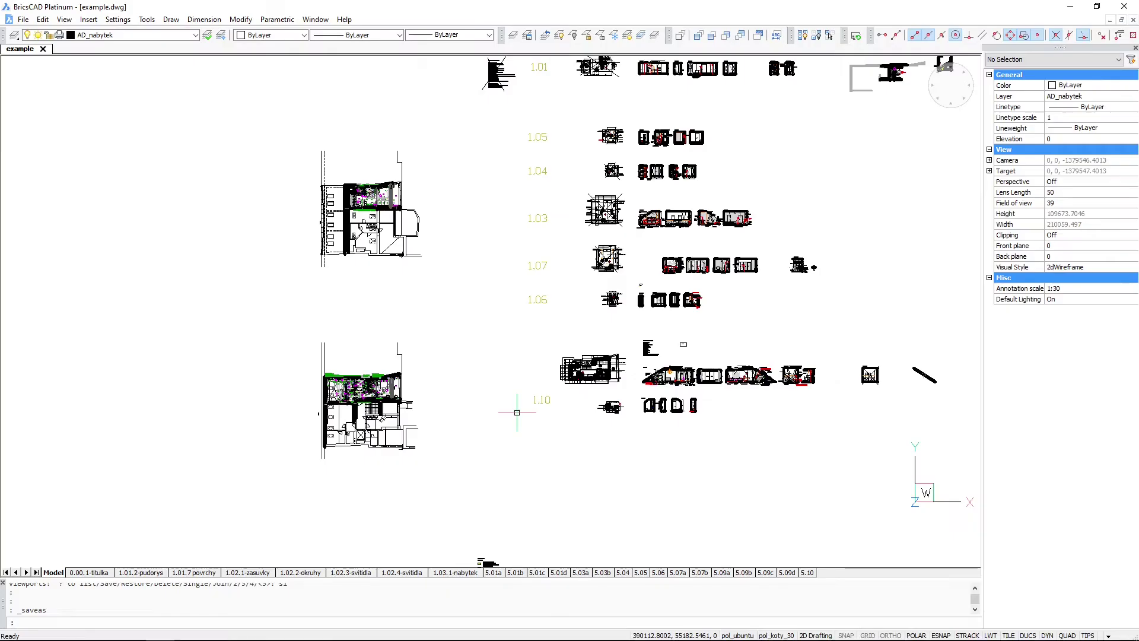
Zoom into the floor plan and turn all drawing layers on.
scroll(345, 393, "up", 6)
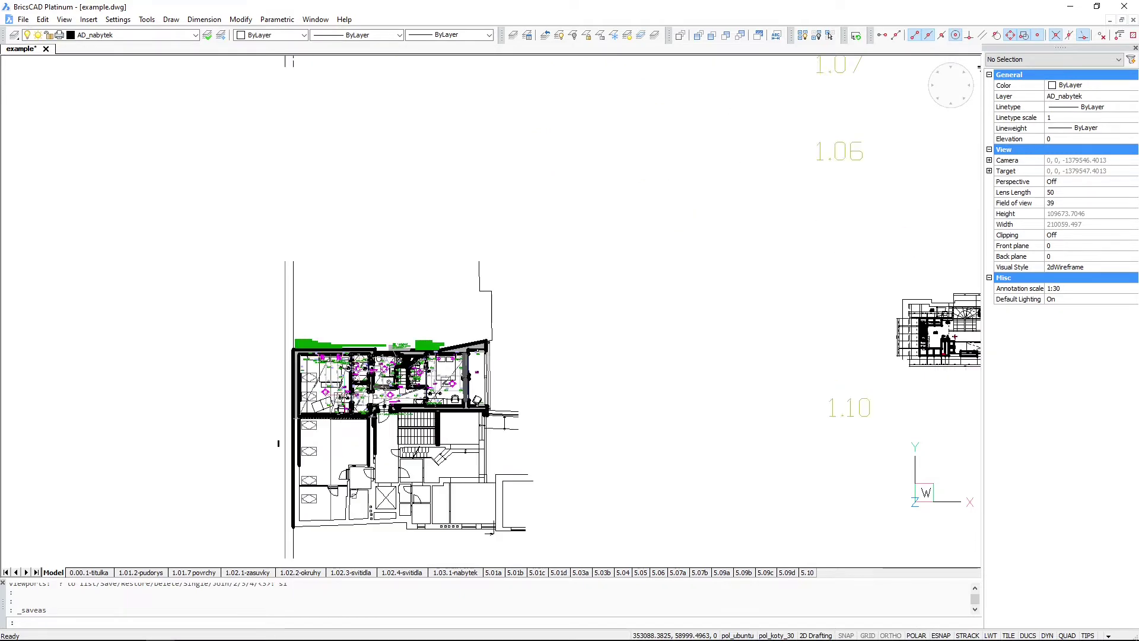
scroll(345, 394, "up", 5)
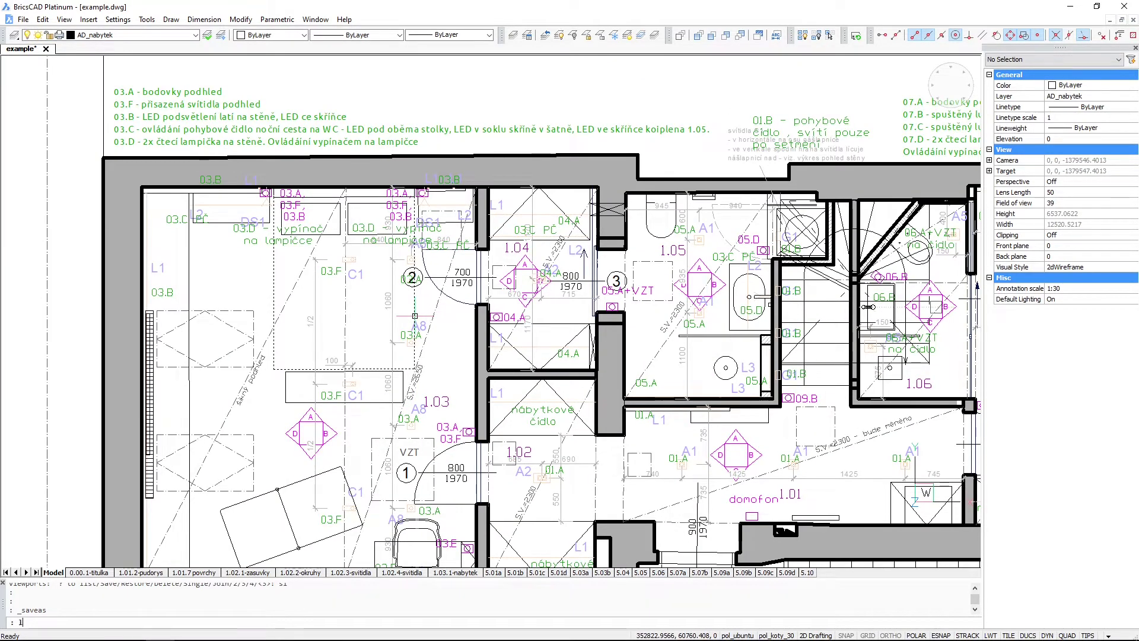
type("p")
key("Return")
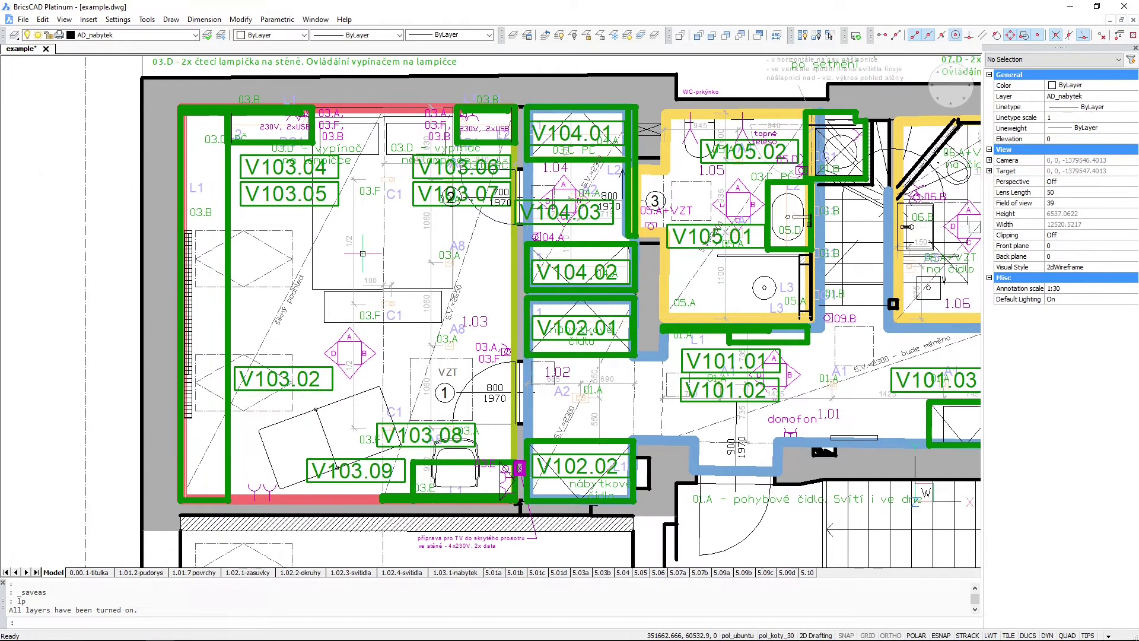
Turn off the AD_nabytek_vyrabeny layer by picking one of the green room labels.
type("lo")
key("Return")
left_click(307, 208)
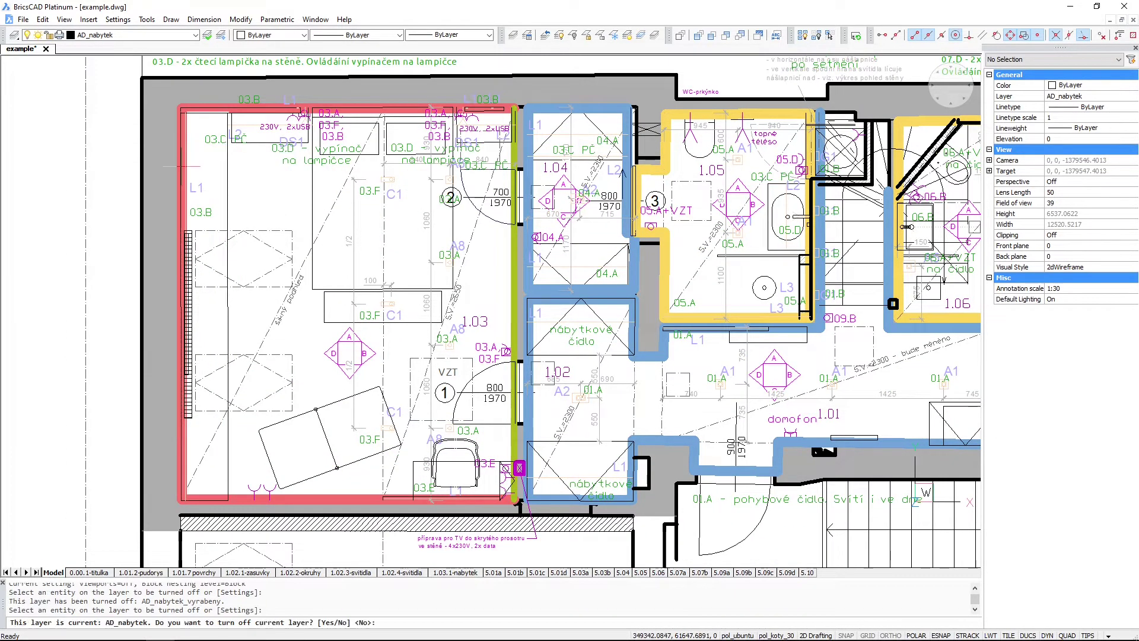
key("Escape")
key("Escape")
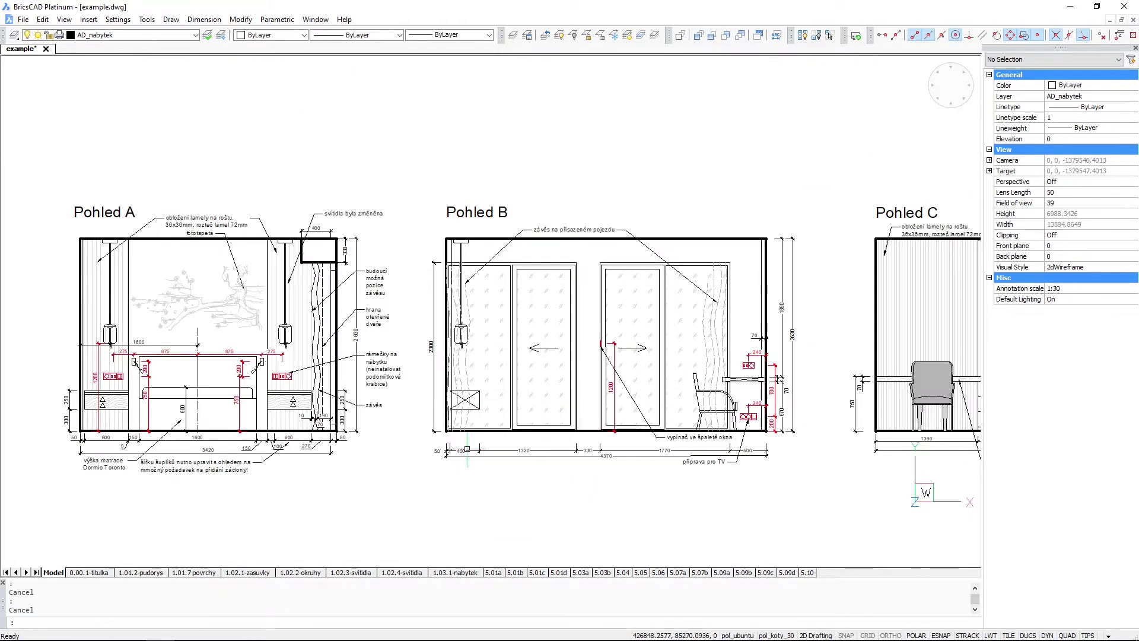
Select the curtain and lamp in elevation Pohled B and start a move, then cancel it.
scroll(498, 362, "up", 2)
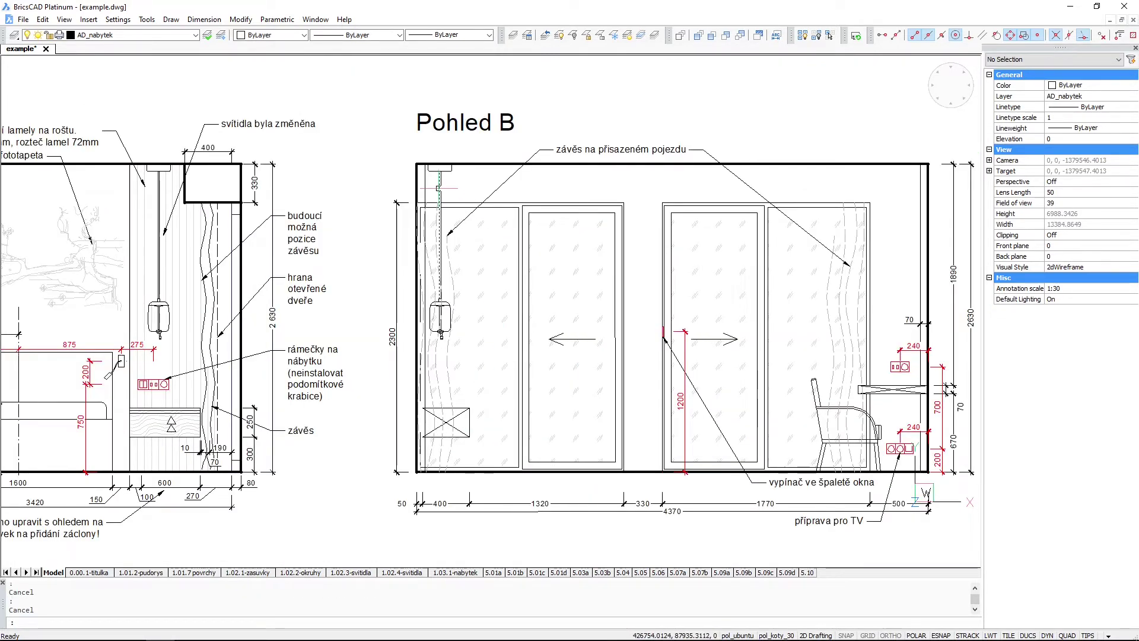
left_click(461, 254)
key("Escape")
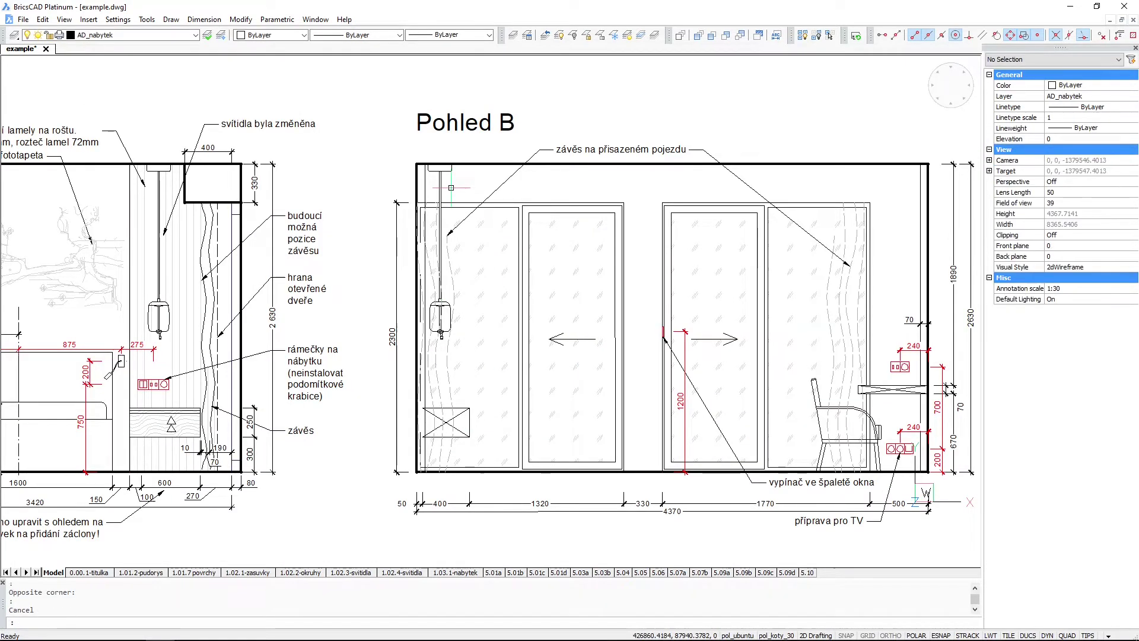
left_click(425, 152)
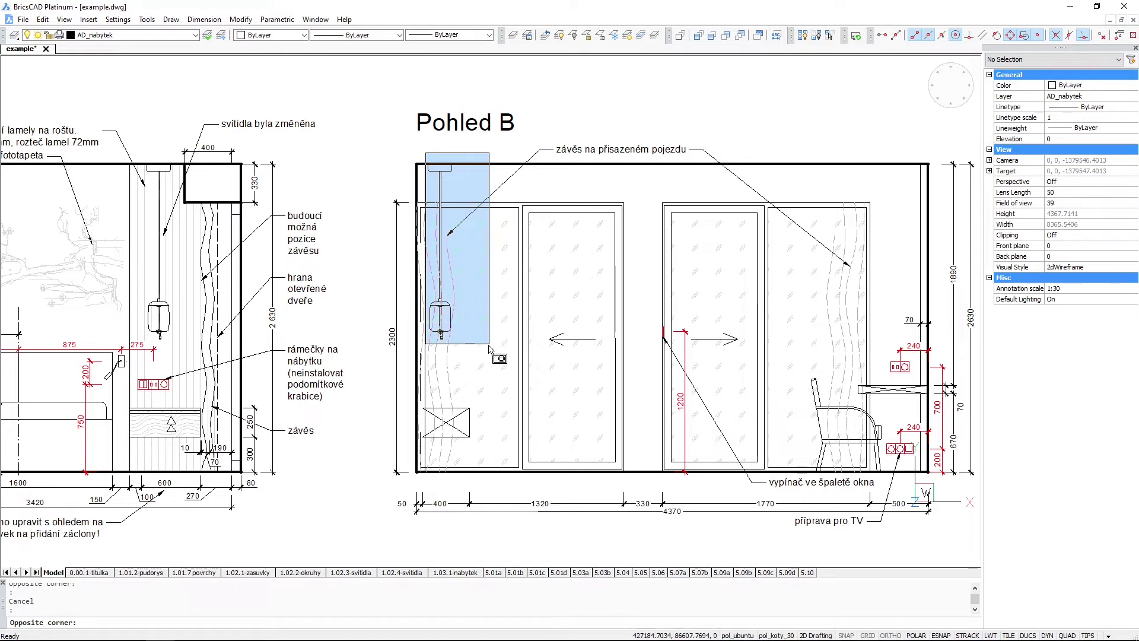
left_click(506, 364)
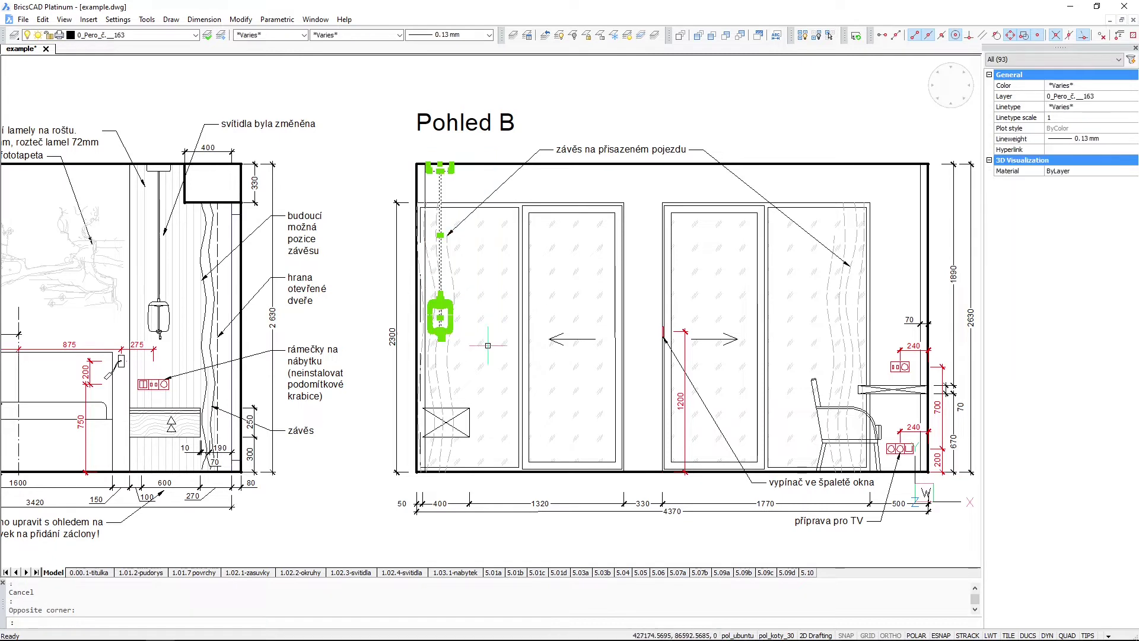
double_click(615, 102)
type("m")
key("Return")
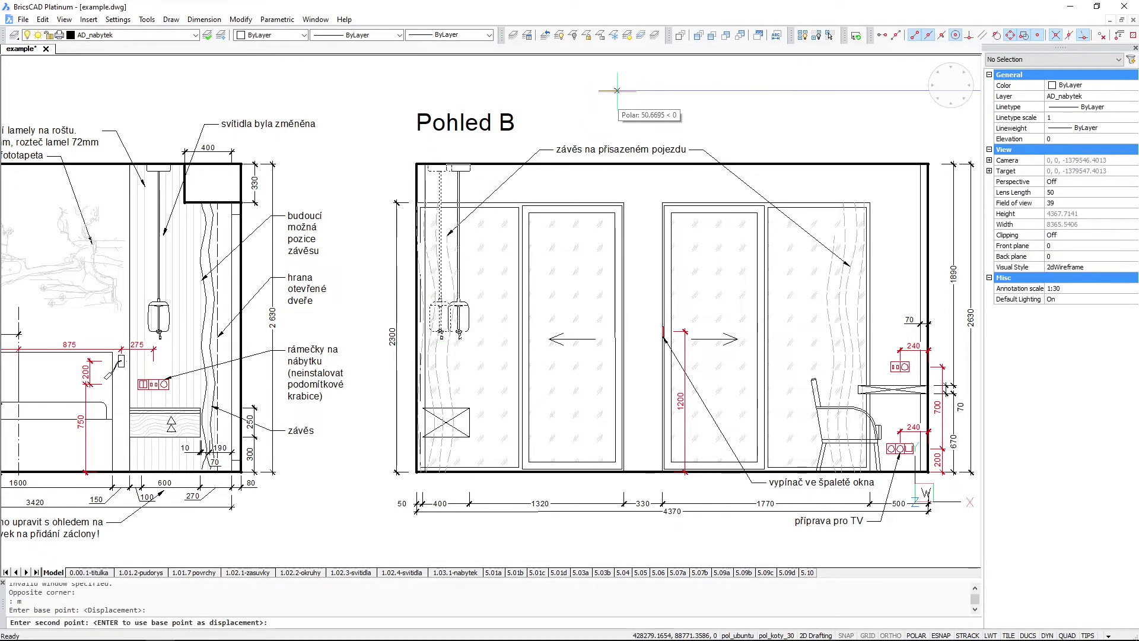
left_click(601, 95)
type("100")
key("Escape")
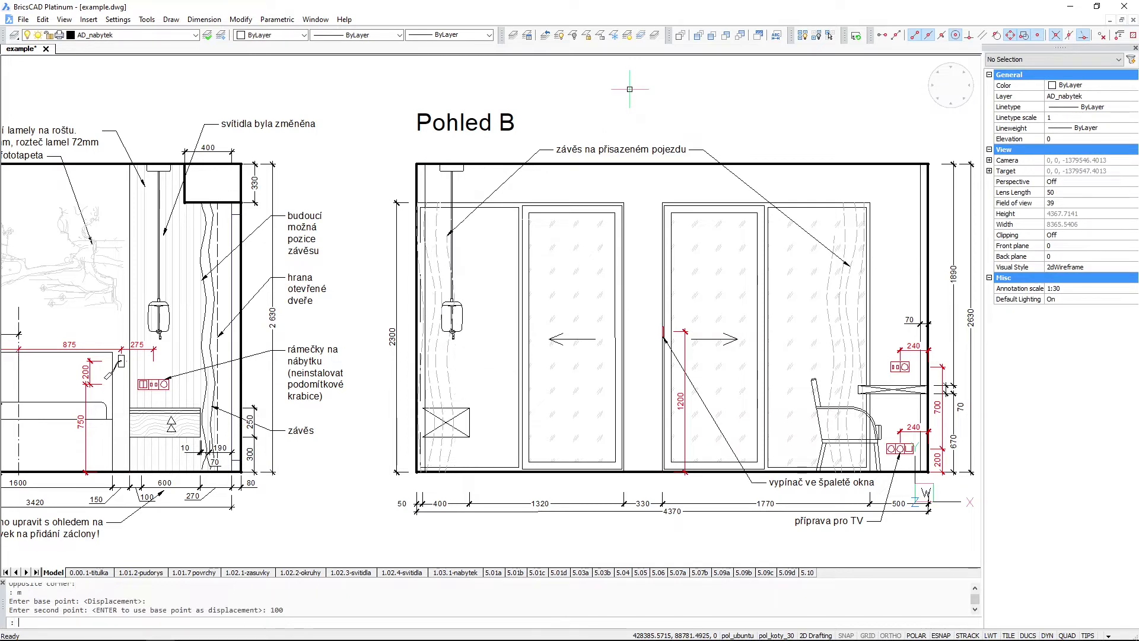
Stretch the left door panel 250 to the left so its width becomes 1070.
type("s")
key("Return")
left_click(633, 490)
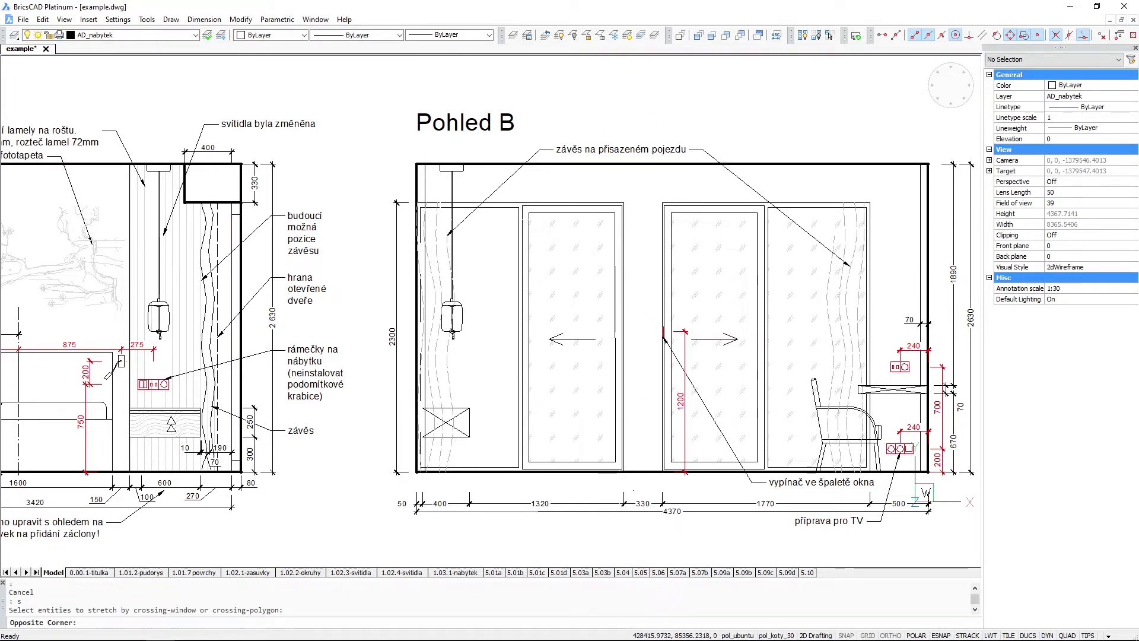
left_click(496, 194)
key("Return")
left_click(587, 186)
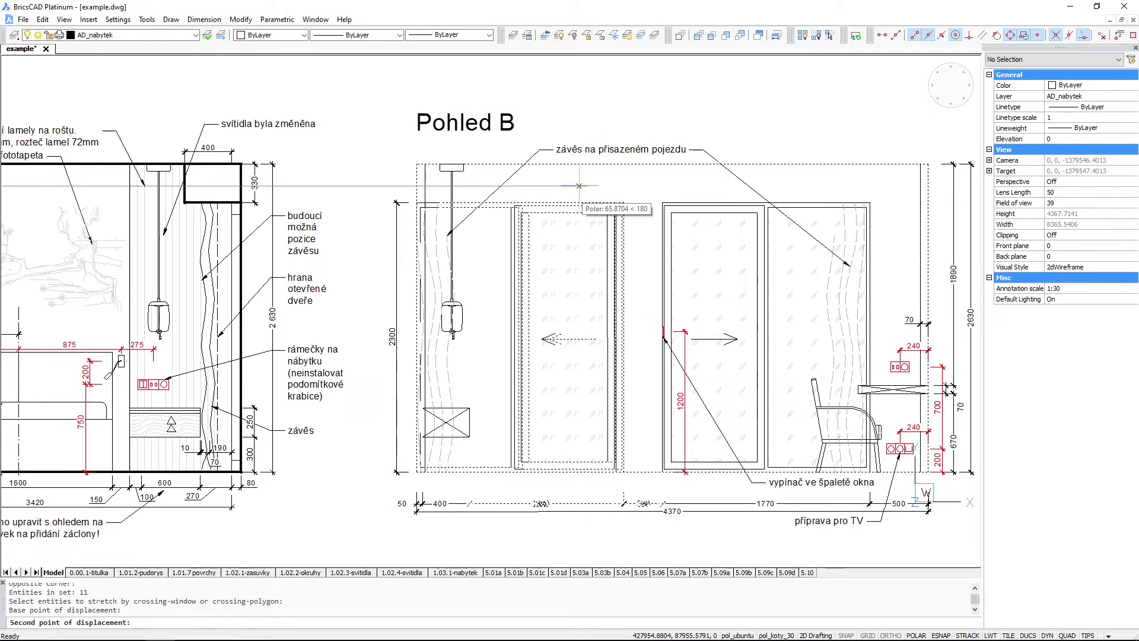
type("250")
key("Return")
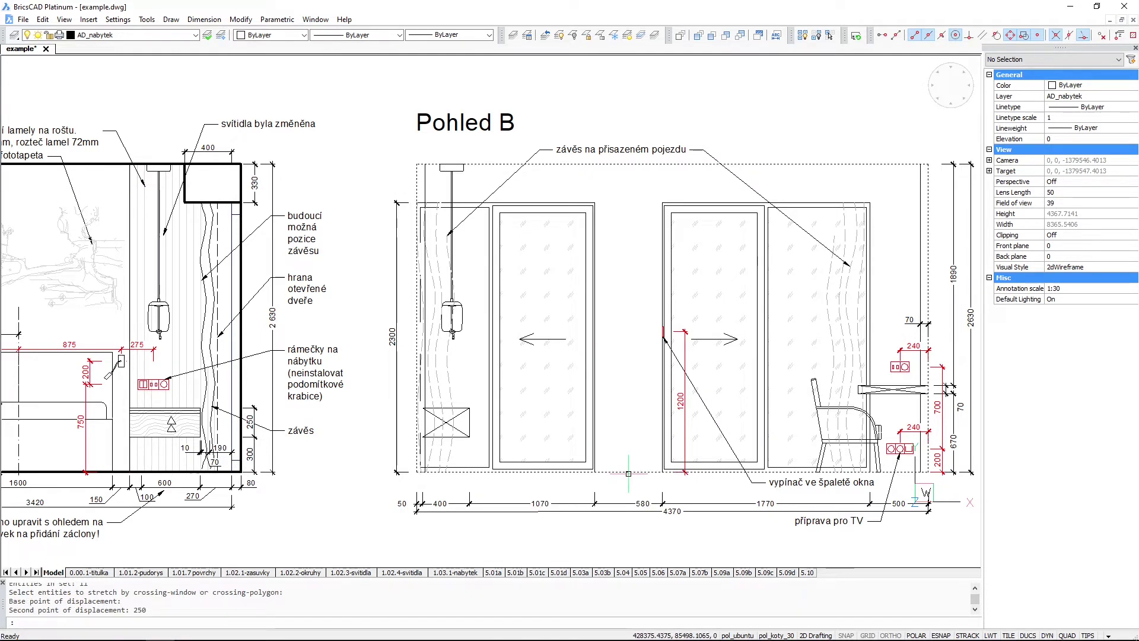
Stretch another part of the elevation with a crossing window and a displacement of 10.
type("s")
key("Return")
left_click(615, 484)
left_click(579, 203)
key("Return")
left_click(577, 188)
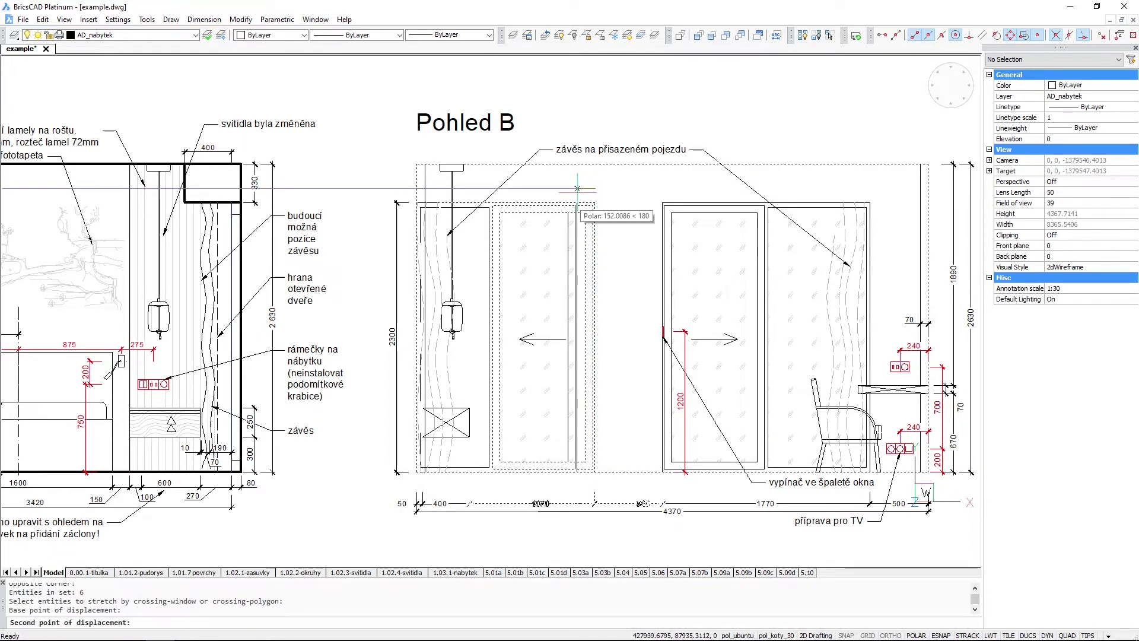
type("10")
key("Return")
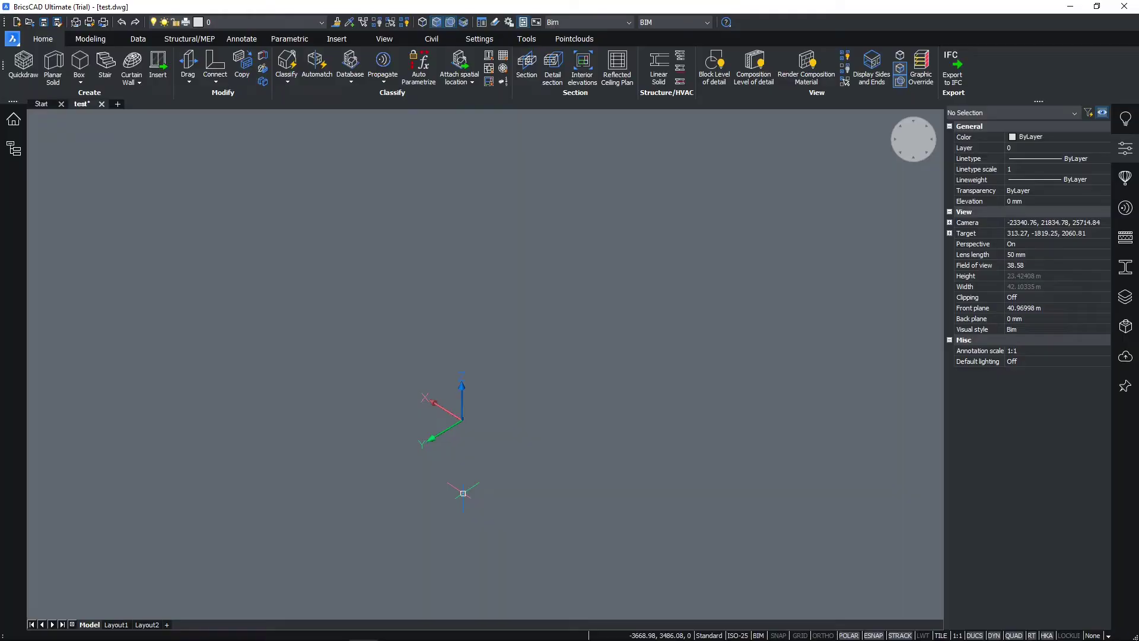
Draw a 15000 by 10000 walled room with Quickdraw, starting at the origin.
left_click(24, 64)
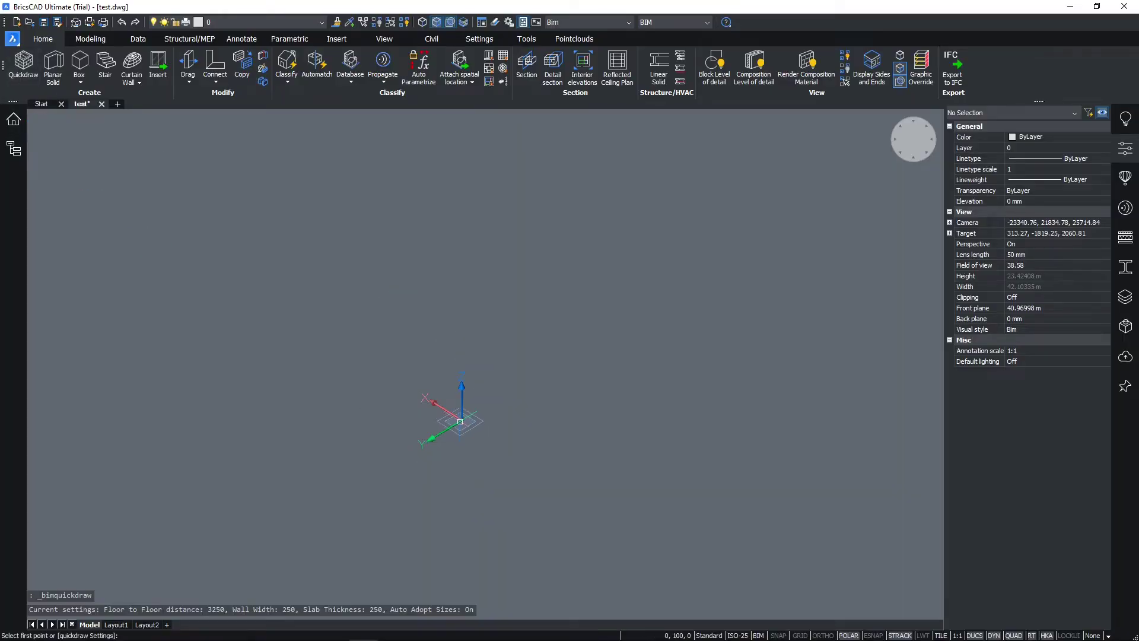
left_click(461, 419)
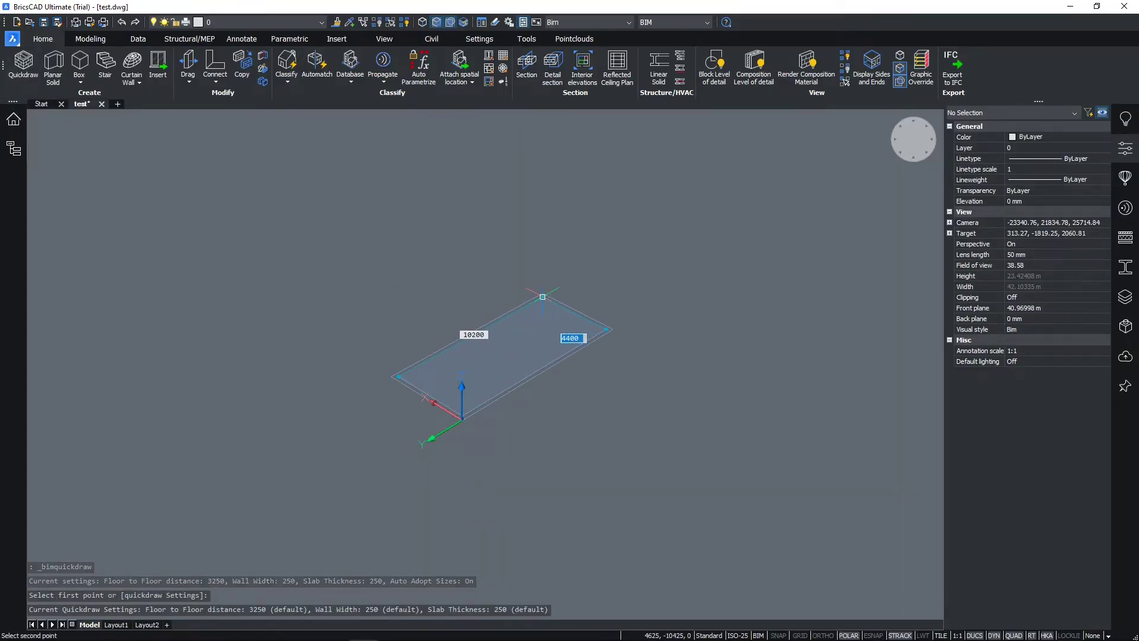
type("10000")
key("Tab")
type("15")
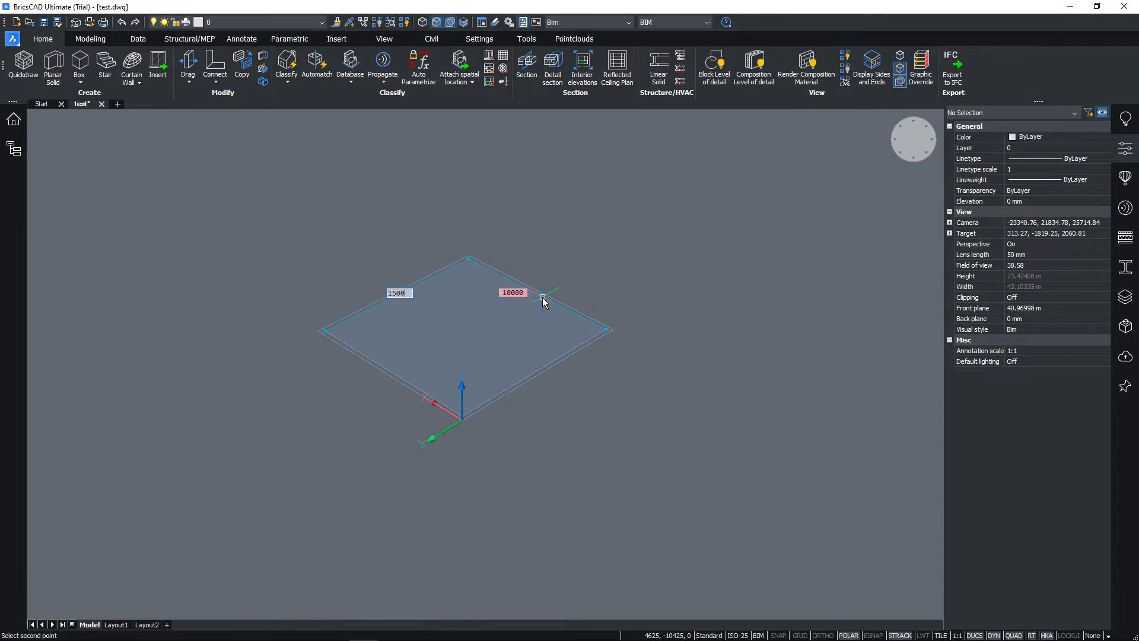
key("Return")
middle_click_drag(517, 228, 548, 326)
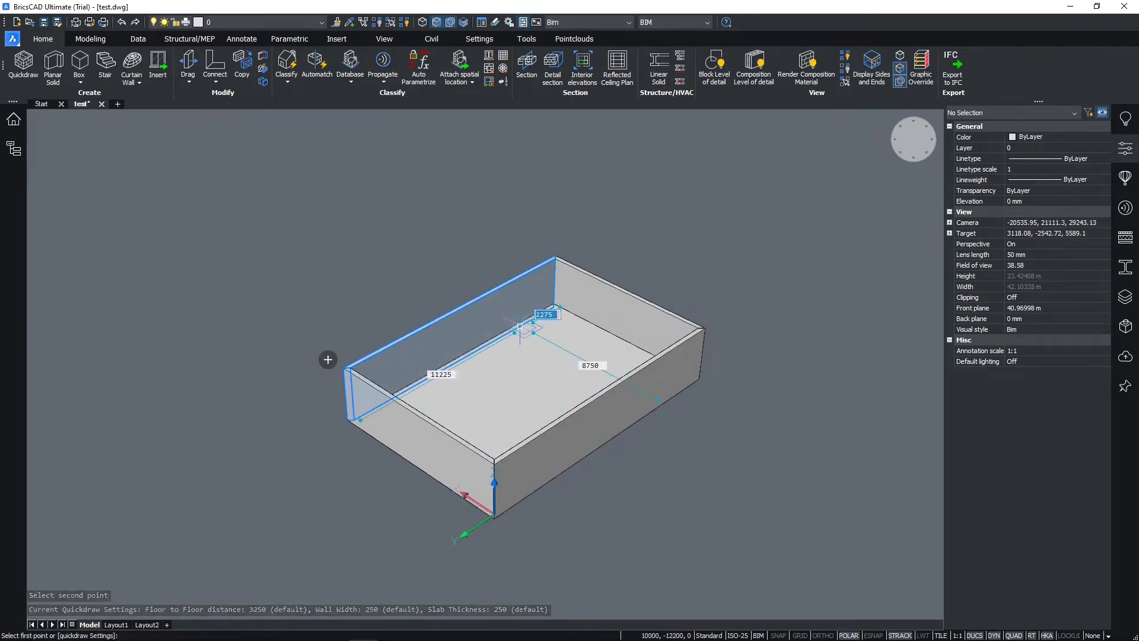
Draw two interior partition walls across the room.
left_click(548, 326)
left_click(730, 388)
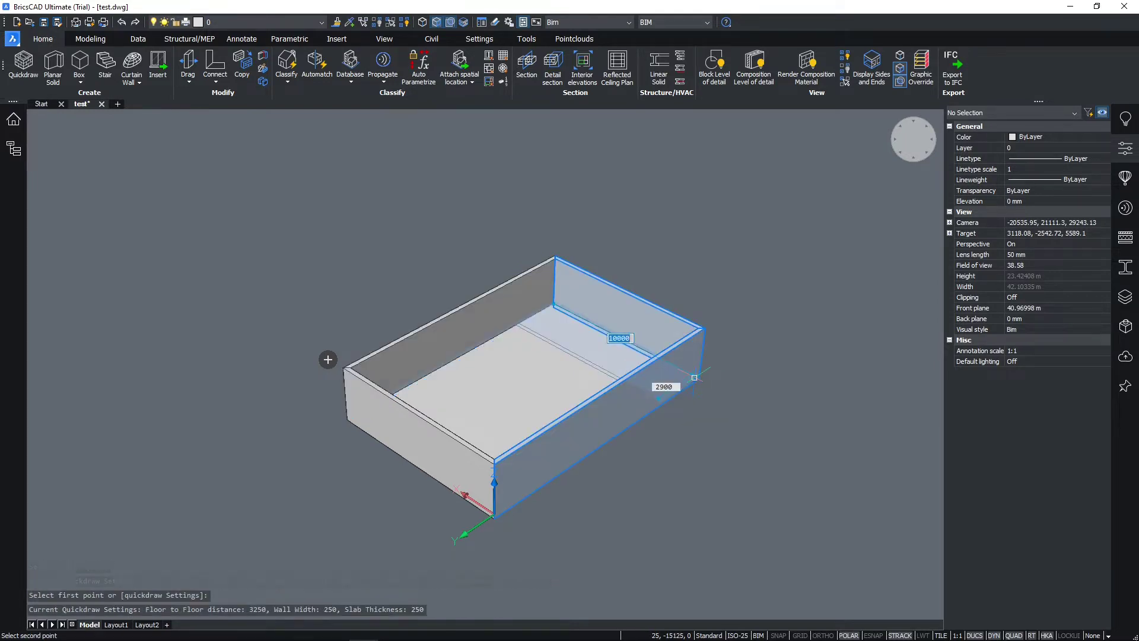
left_click(629, 409)
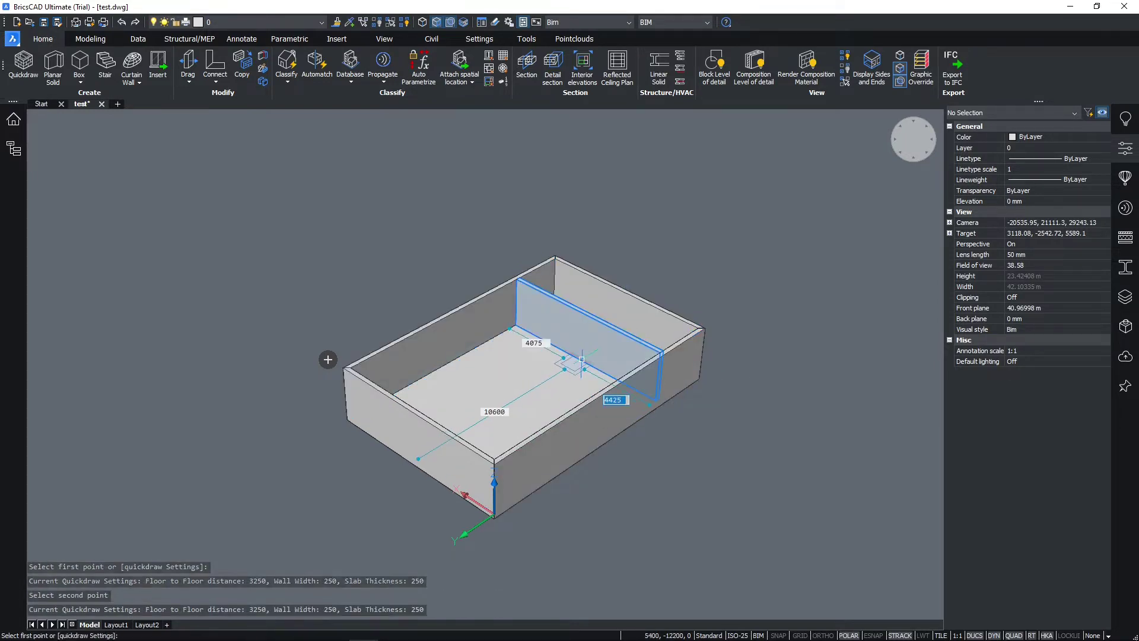
left_click(604, 467)
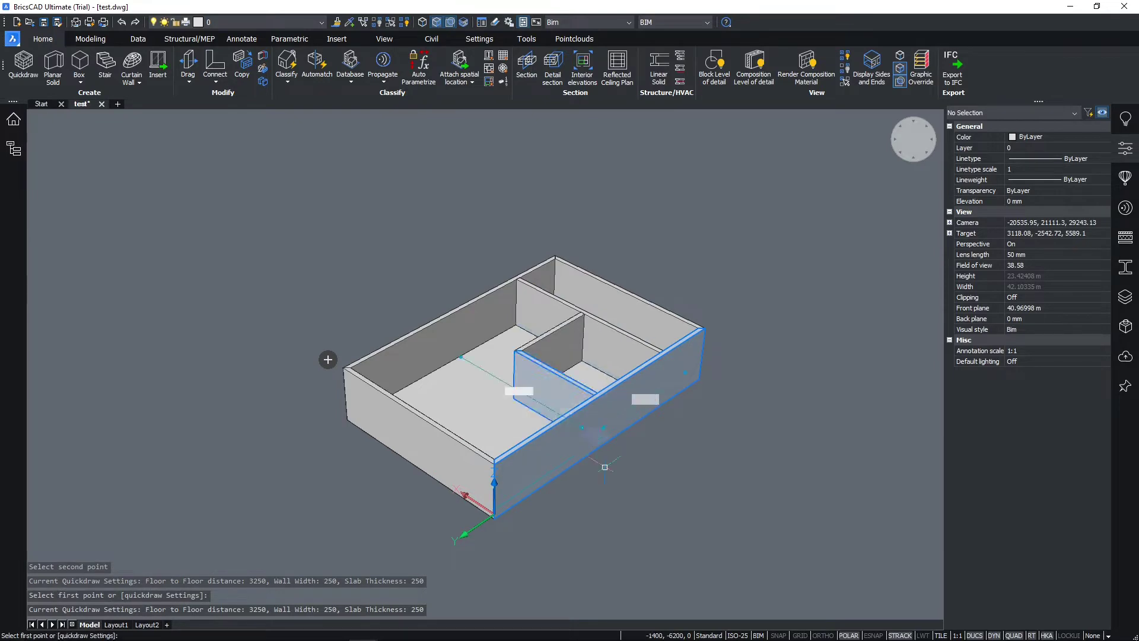
key("Escape")
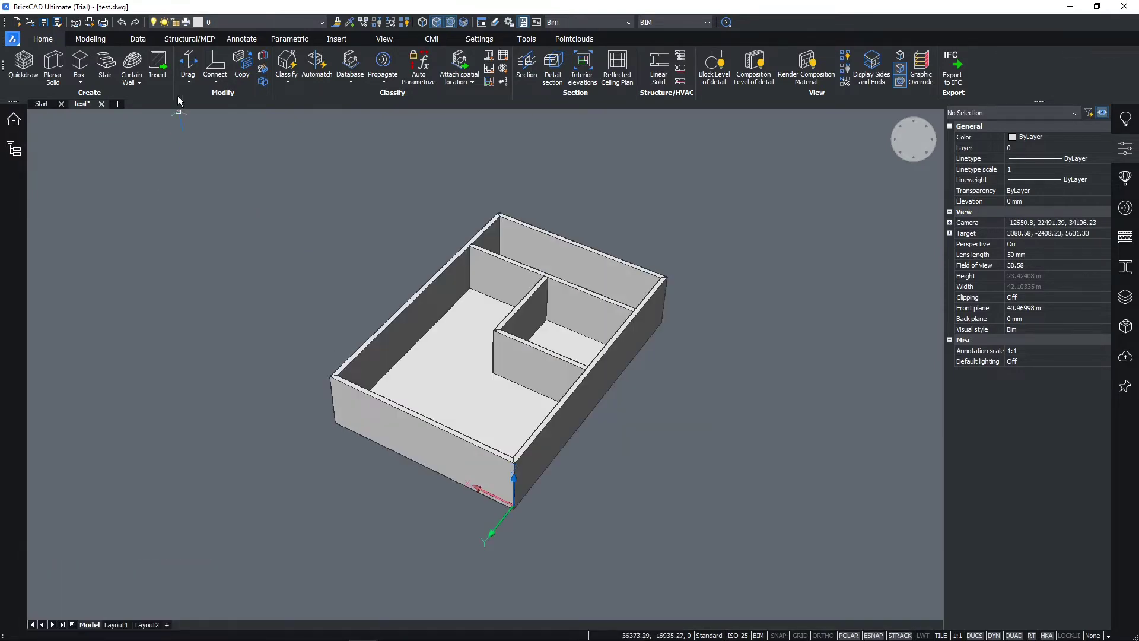
left_click(158, 62)
Insert a Window 2x1 2L into the long outer wall.
left_click(137, 184)
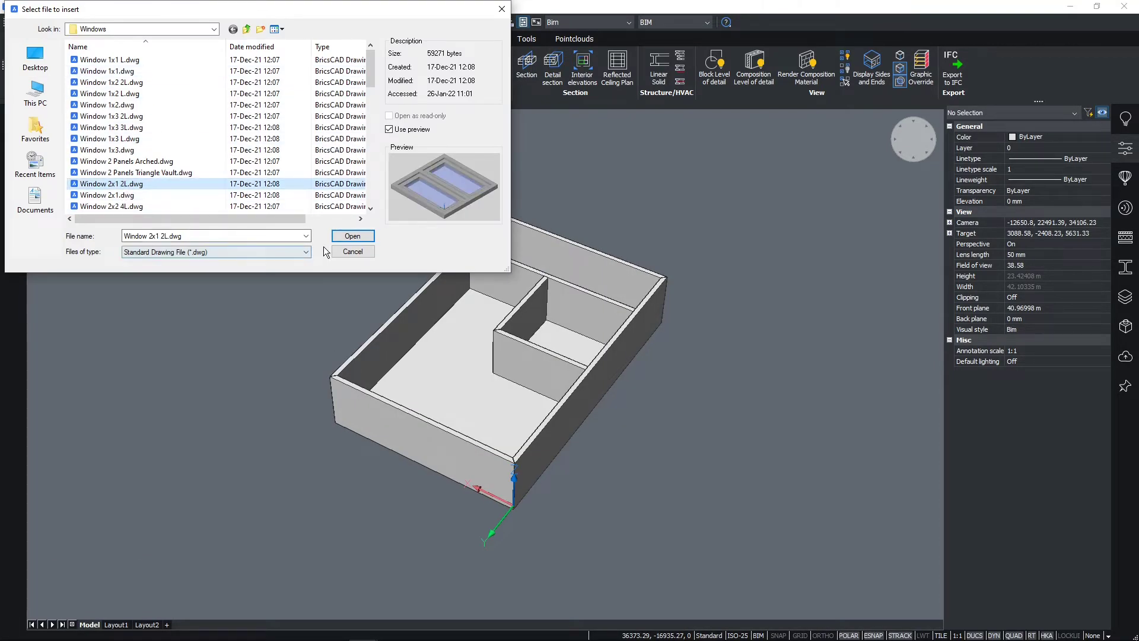
left_click(352, 235)
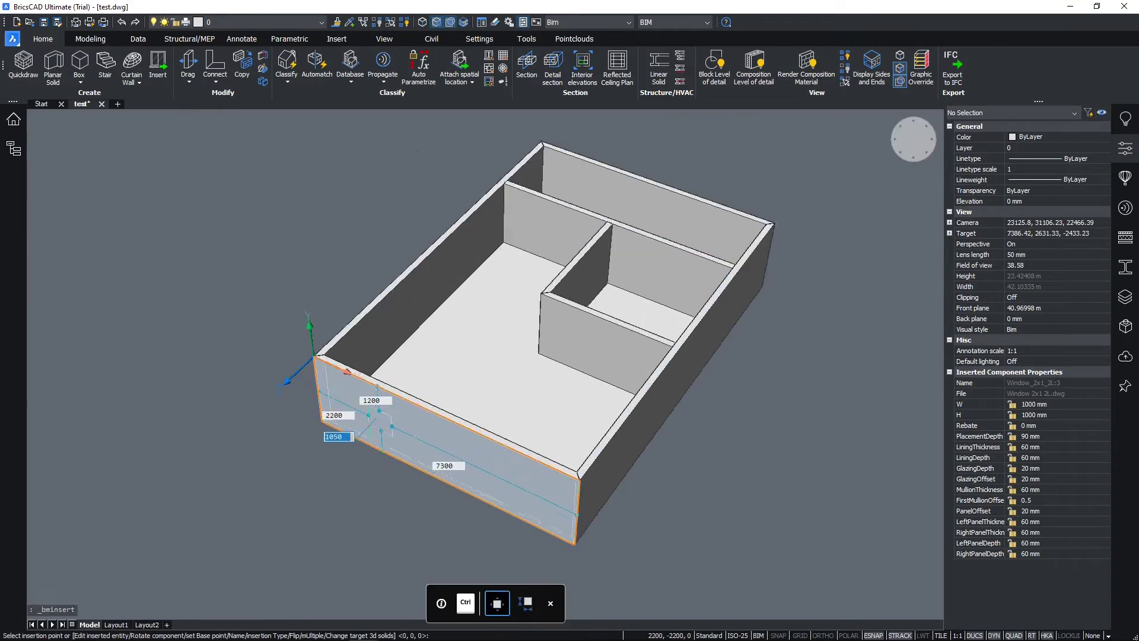
scroll(369, 415, "up", 4)
left_click(333, 426)
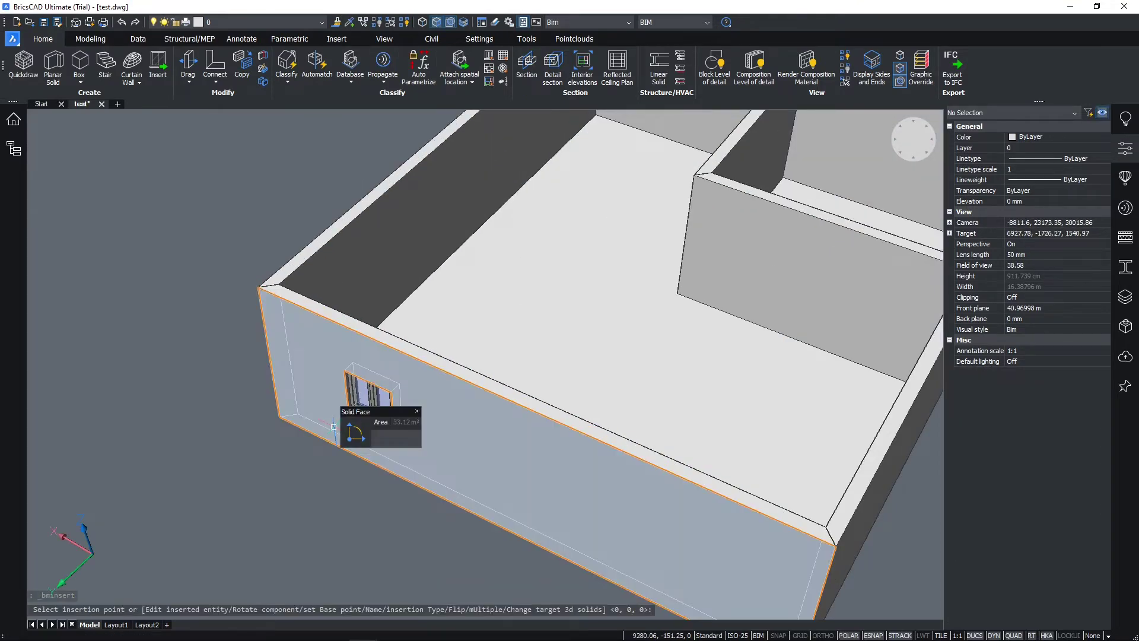
key("Escape")
Set the window's offset dimension to 1000.
left_click(371, 396)
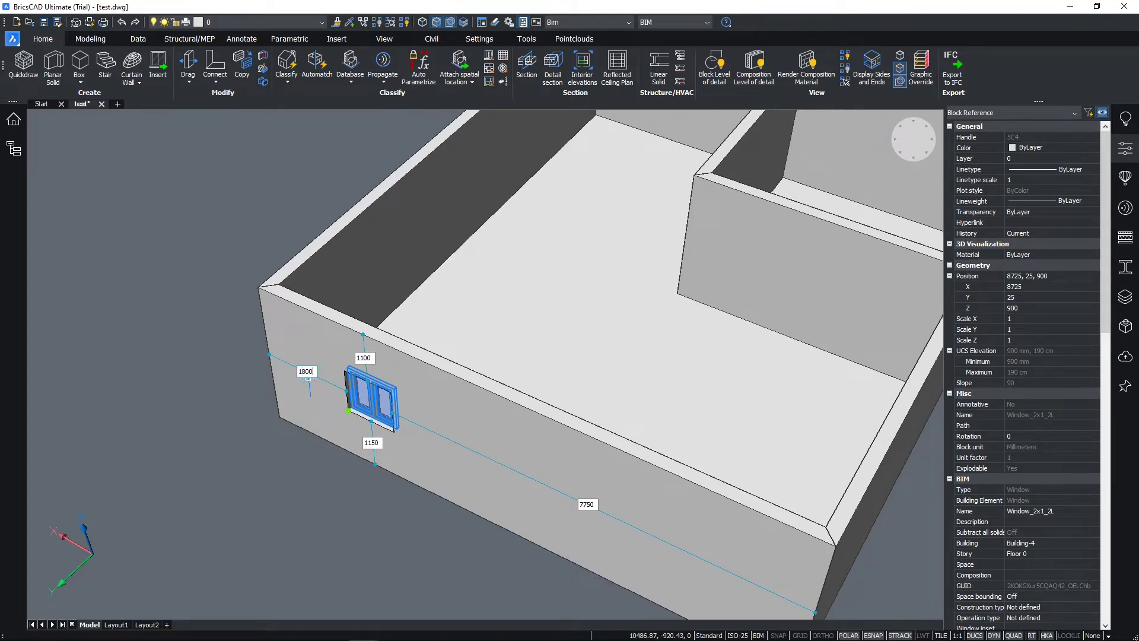
left_click(374, 444)
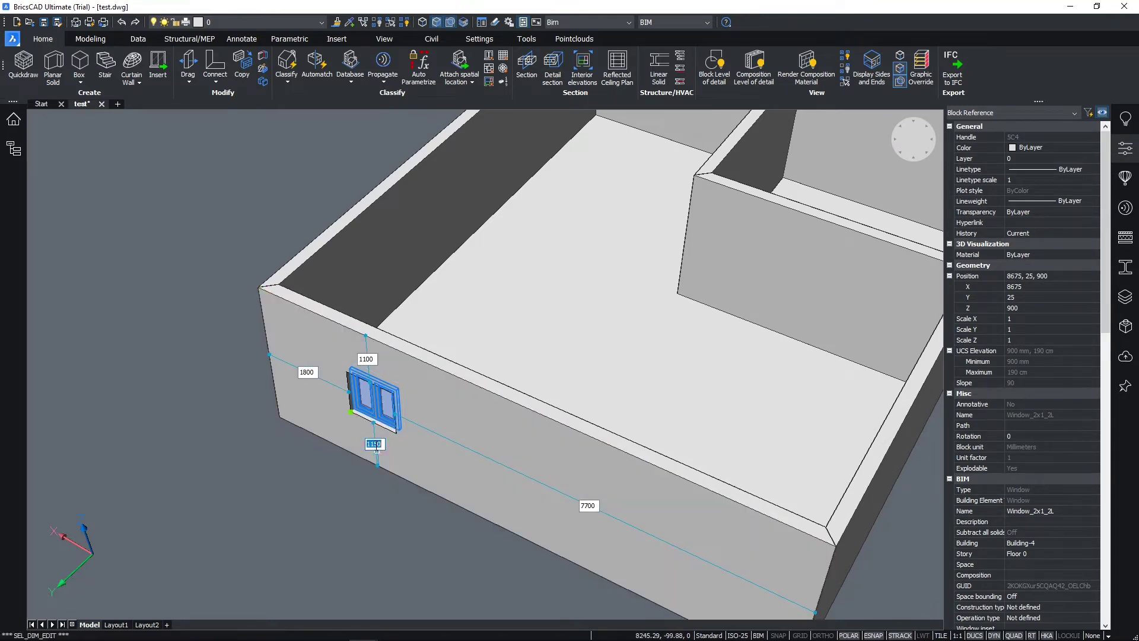
type("1000")
key("Return")
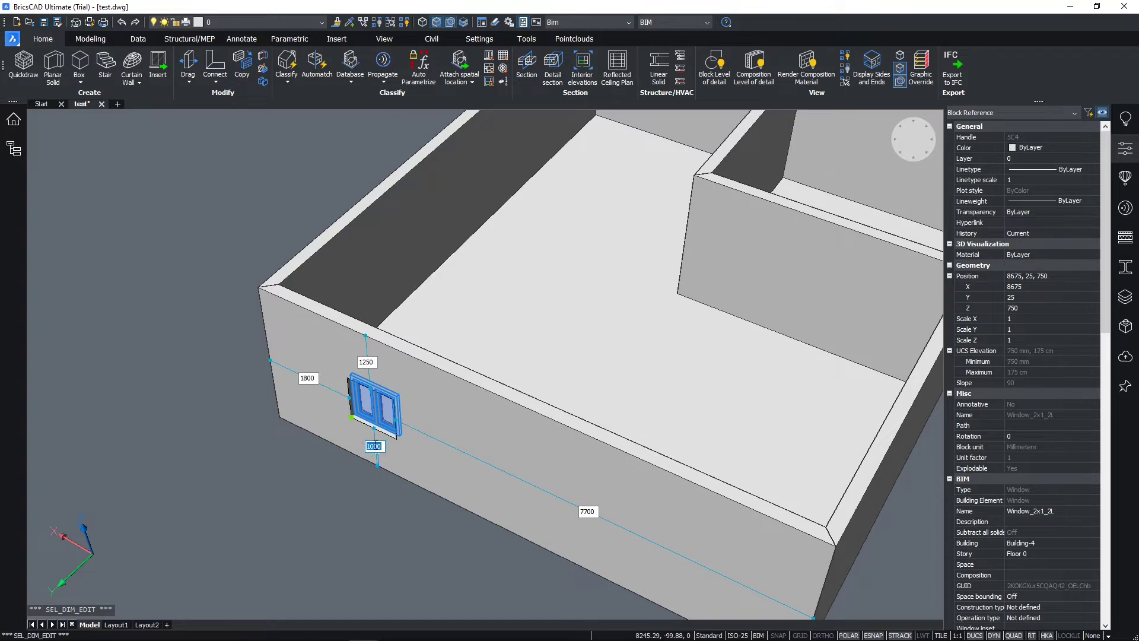
Copy the window to a second position further along the wall.
type("co")
key("Return")
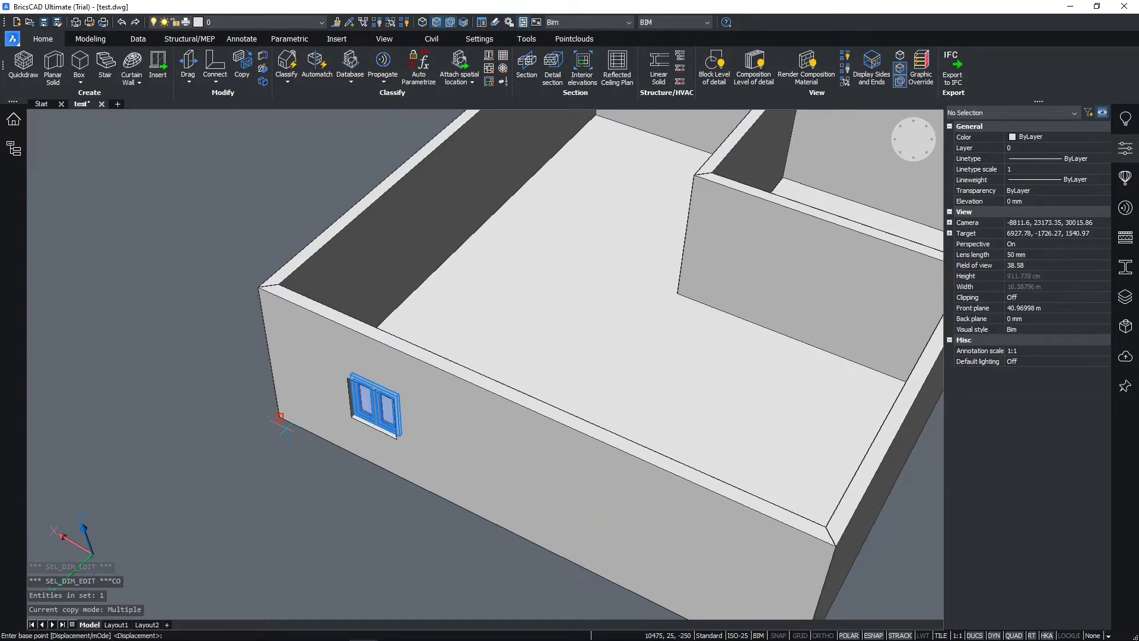
left_click(279, 416)
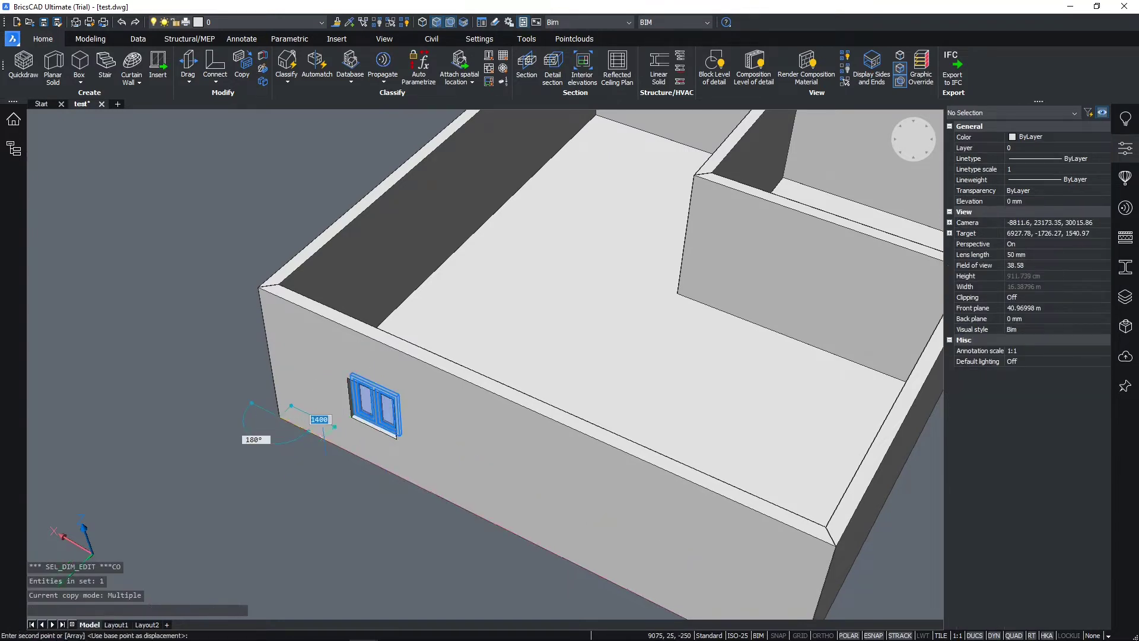
left_click(398, 472)
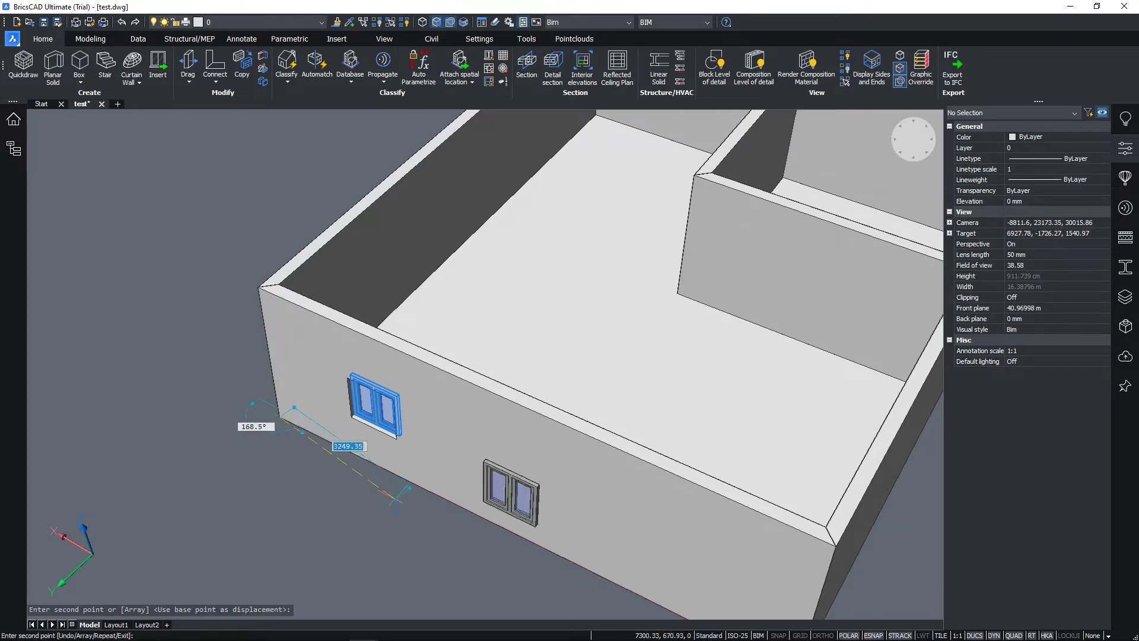
key("Escape")
scroll(399, 506, "down", 3)
middle_click_drag(399, 506, 739, 457, "shift")
After previewing the Folding and Garage doors, place a Door SingleSwing 1 in the inner partition wall.
left_click(158, 65)
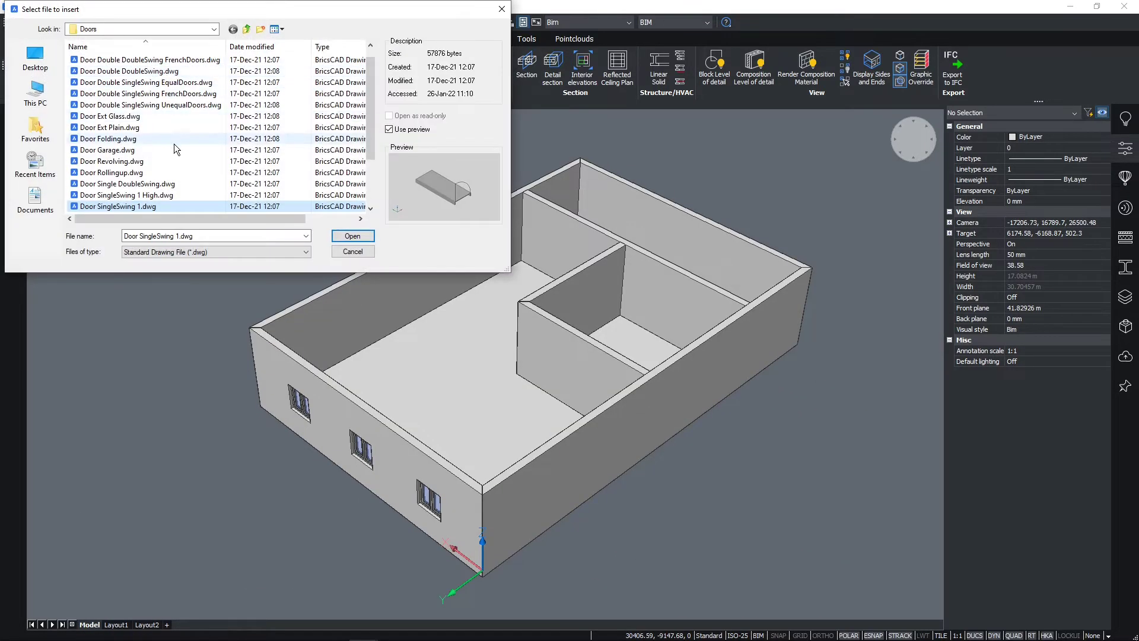
left_click(144, 132)
left_click(140, 140)
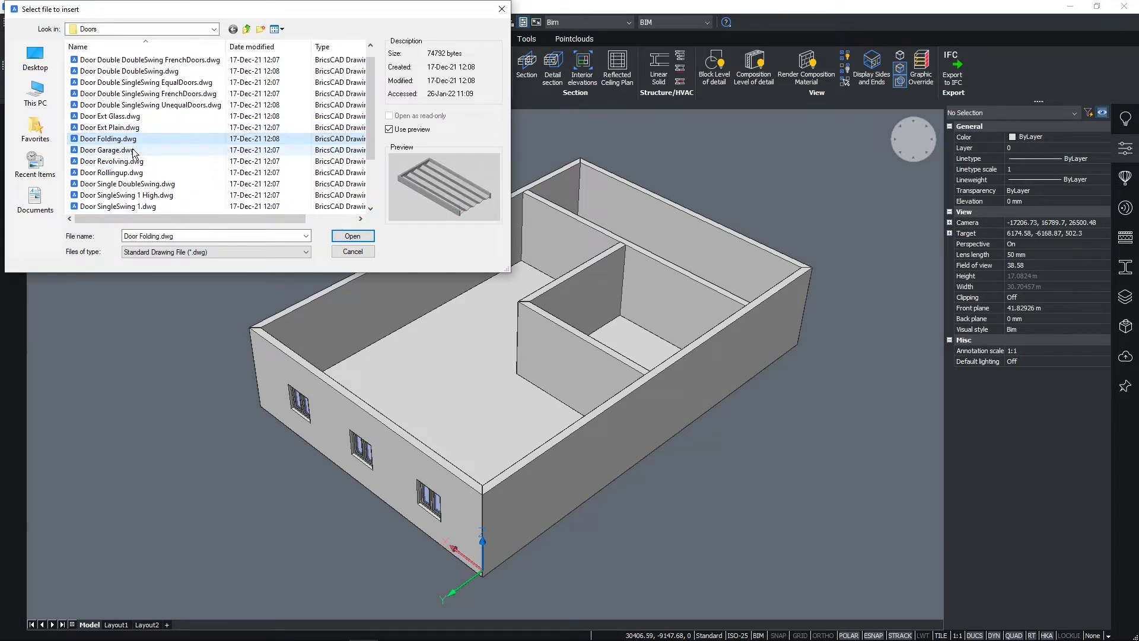
left_click(133, 151)
left_click(135, 195)
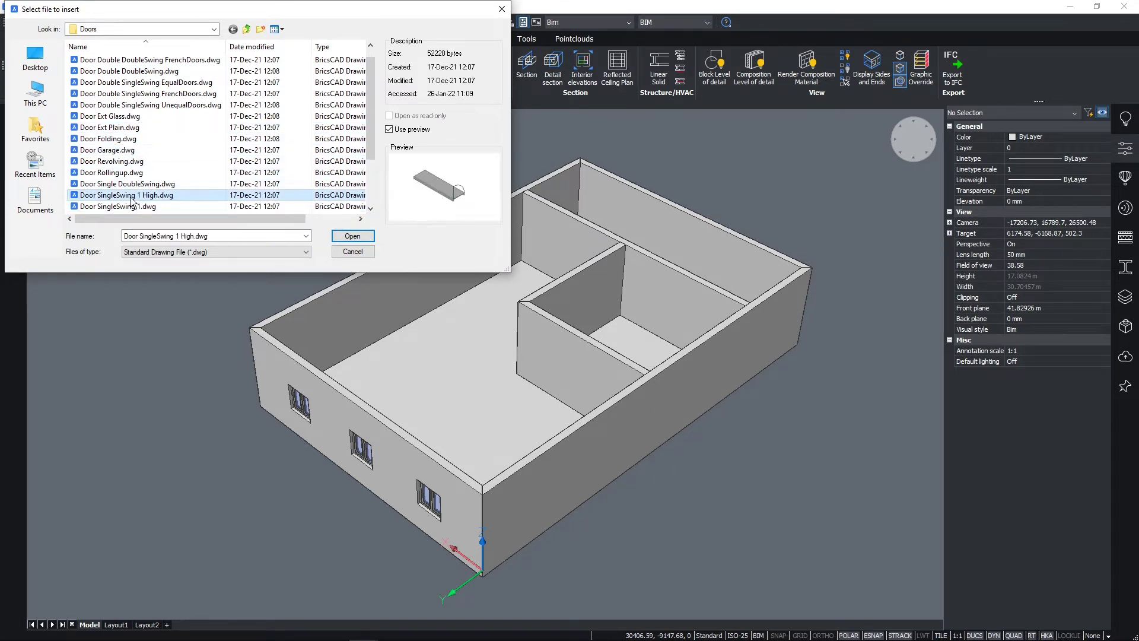
left_click(135, 207)
left_click(352, 236)
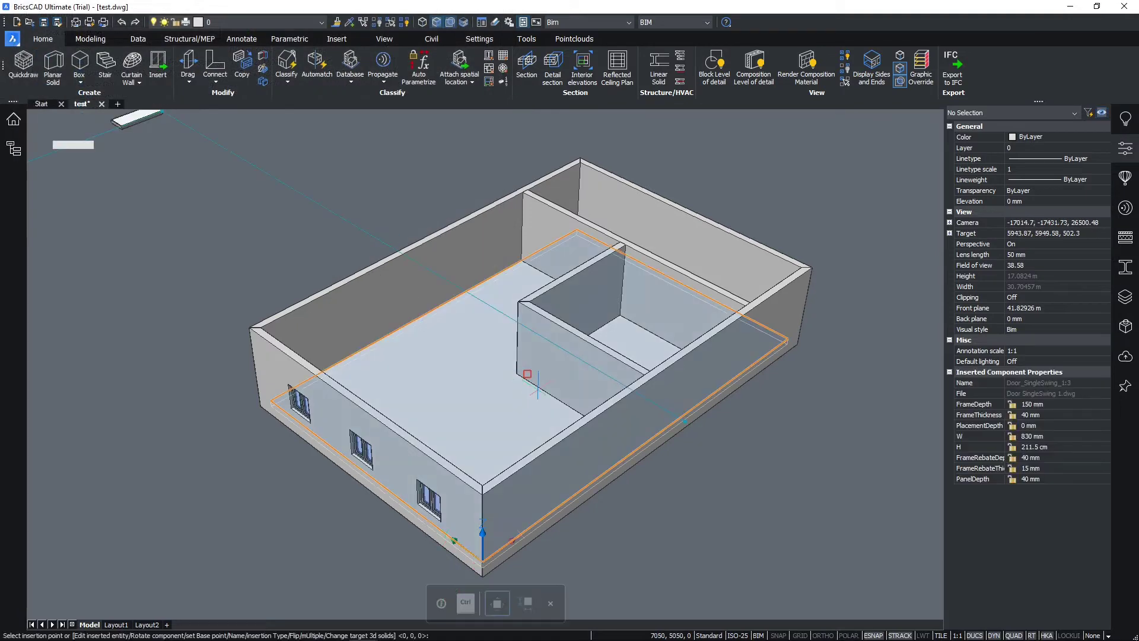
middle_click_drag(564, 374, 573, 383, "shift")
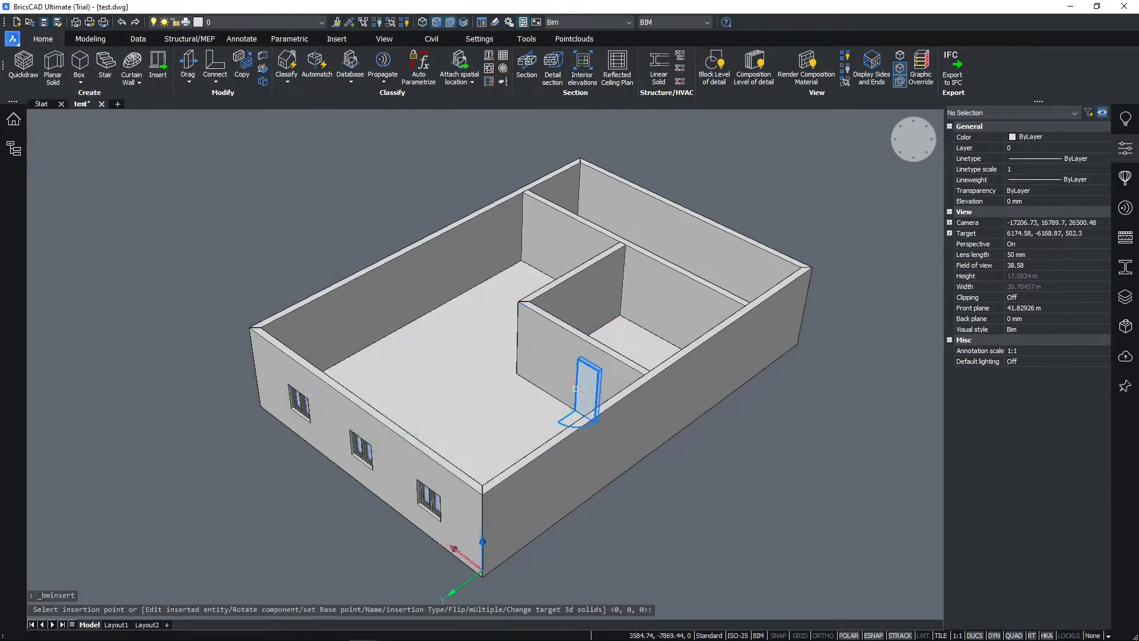
left_click(573, 383)
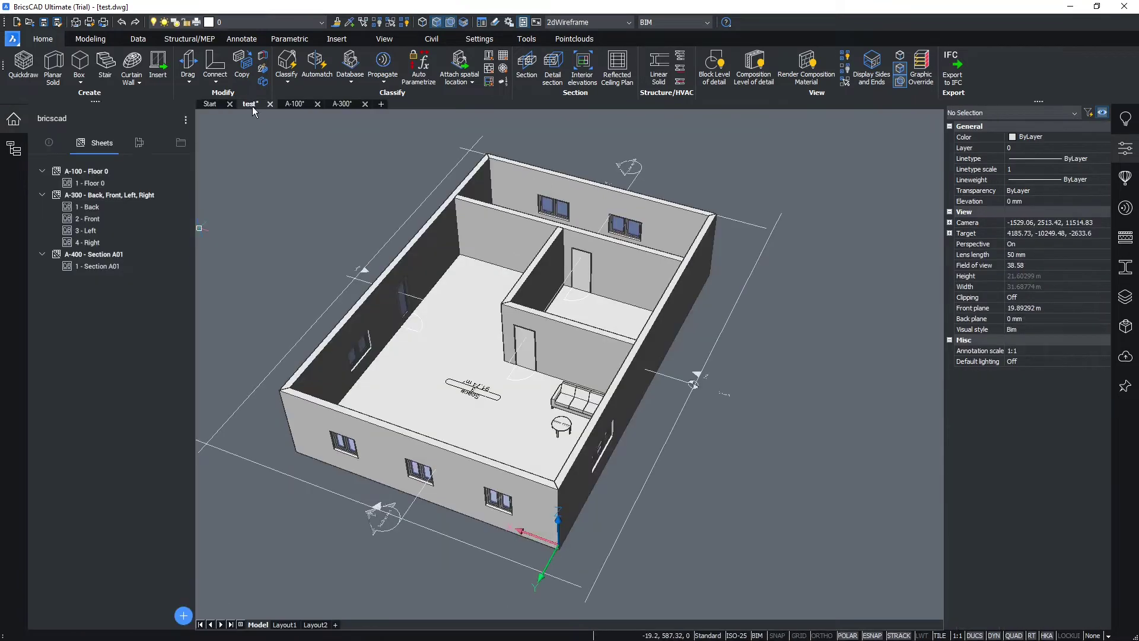
Save the model, then on sheet A-100 dimension the left wall at 15500.
scroll(441, 344, "up", 3)
key("ctrl+s")
key("ctrl+Tab")
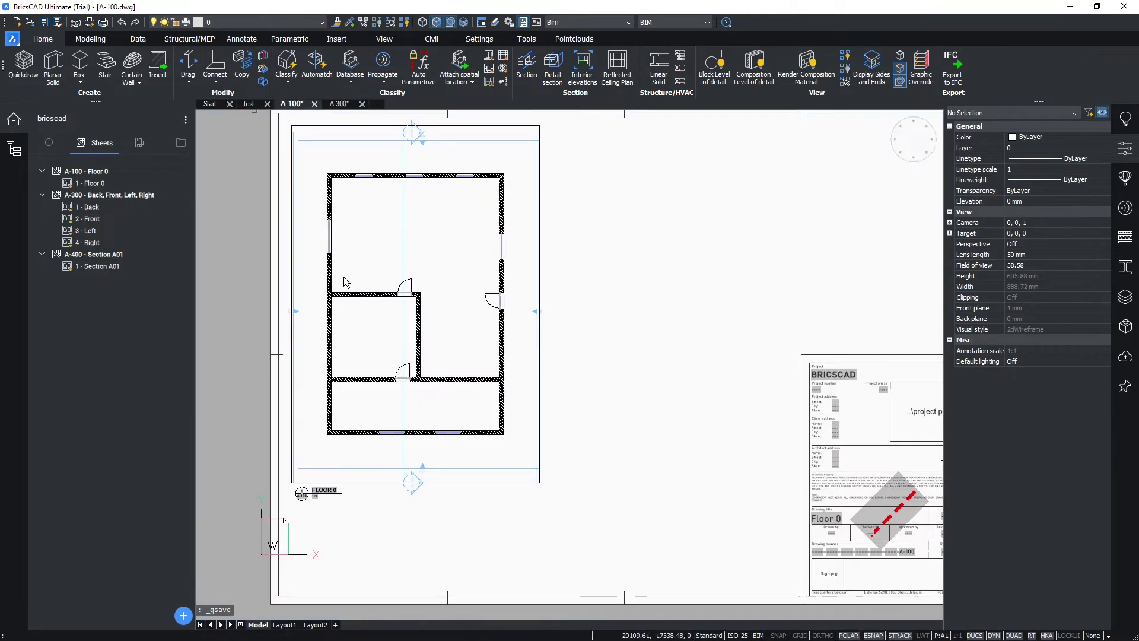
scroll(344, 276, "up", 3)
type("DLI")
key("Return")
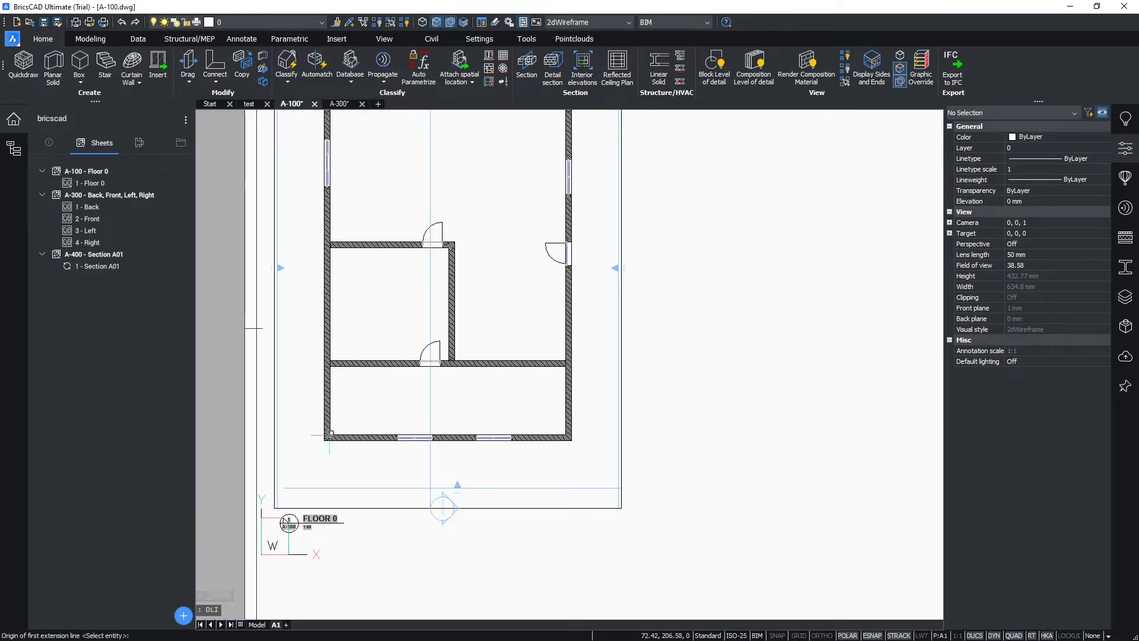
left_click(325, 436)
middle_click_drag(302, 255, 300, 439)
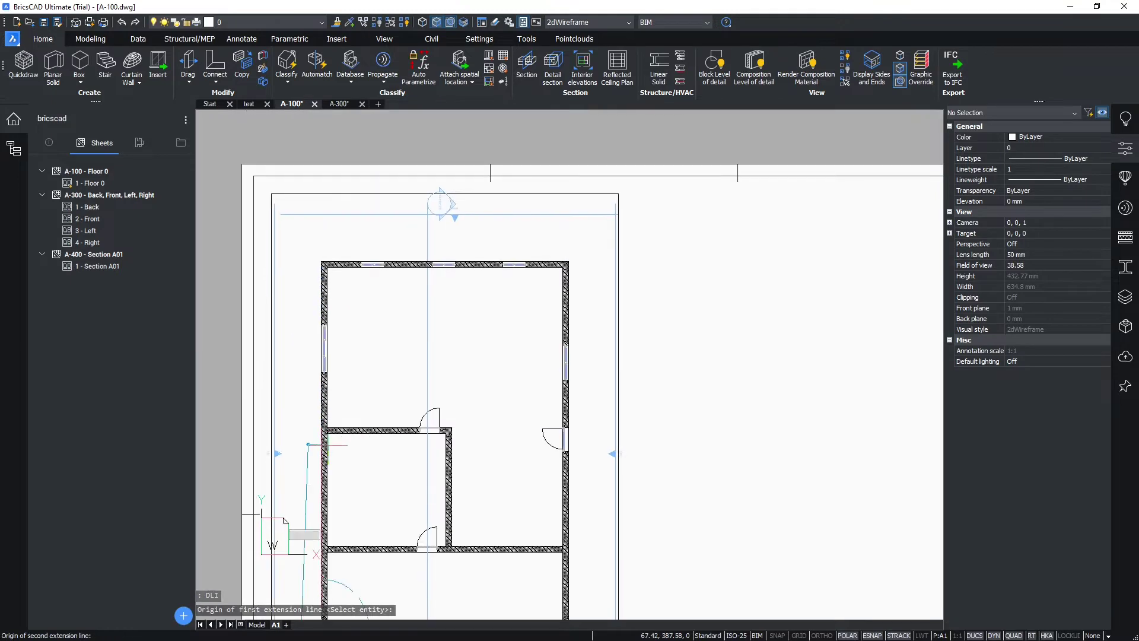
left_click(320, 261)
left_click(300, 442)
Add a second dimension from the top-left corner along the top wall, then return to the test model.
key("Return")
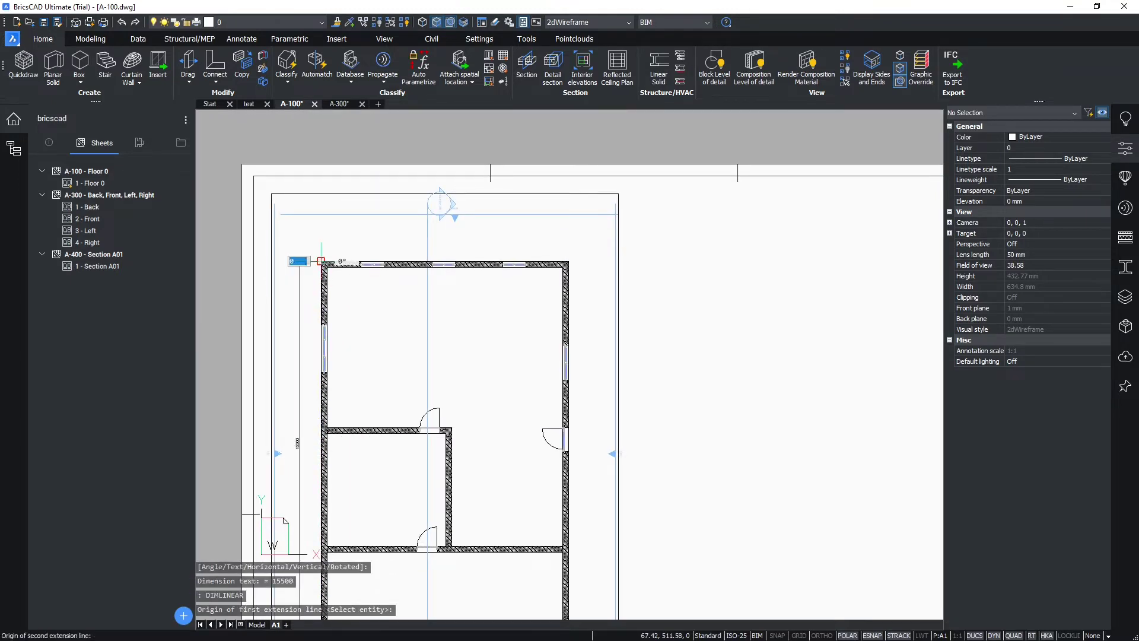
left_click(321, 261)
left_click(581, 261)
scroll(447, 499, "up", 3)
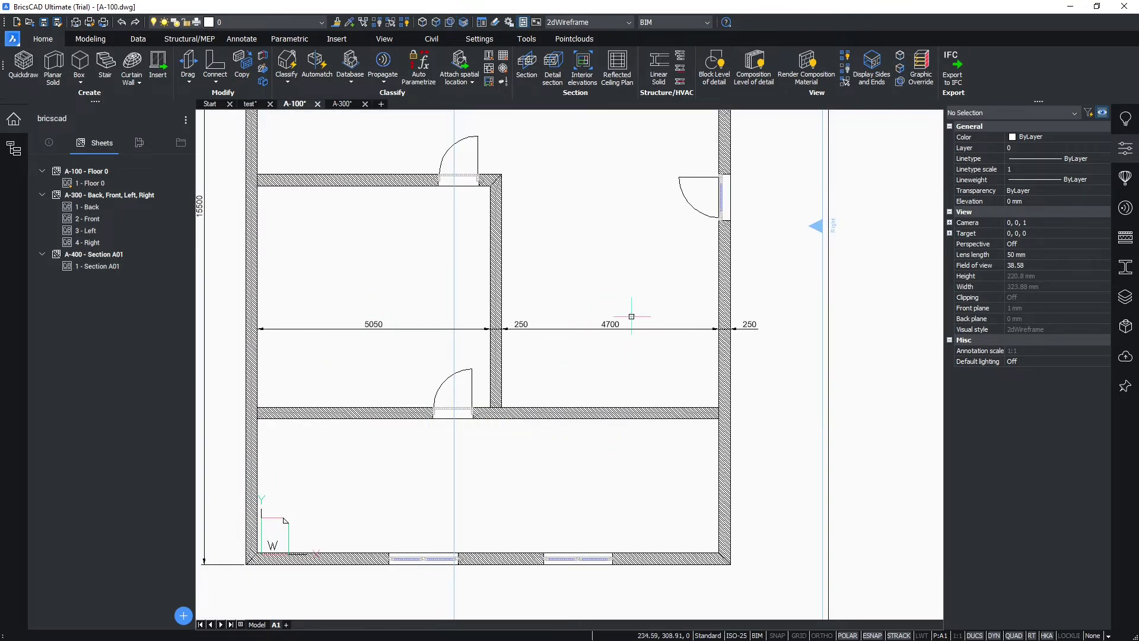
left_click(250, 104)
Move the interior partition wall 1000 mm with connectivity turned on.
left_click(518, 360)
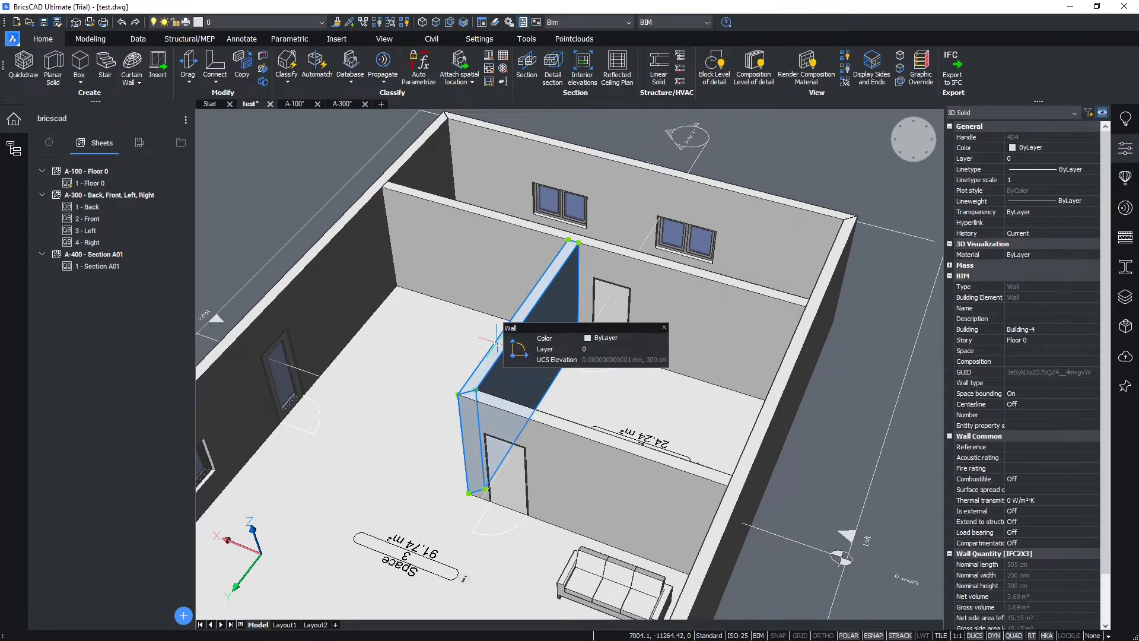
left_click(518, 361)
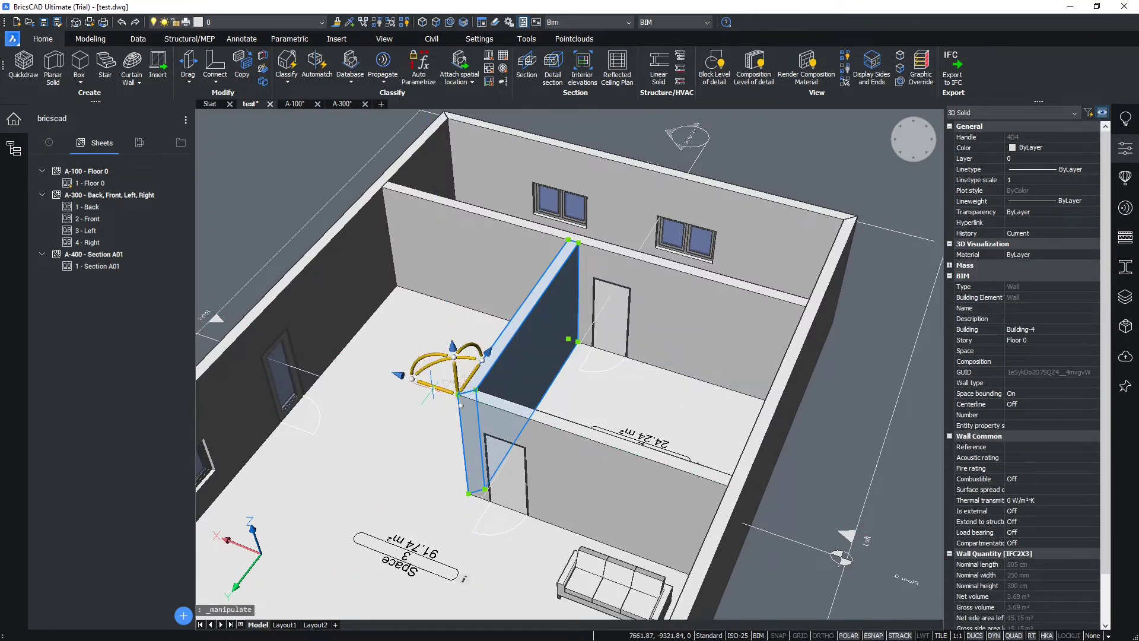
left_click(434, 386)
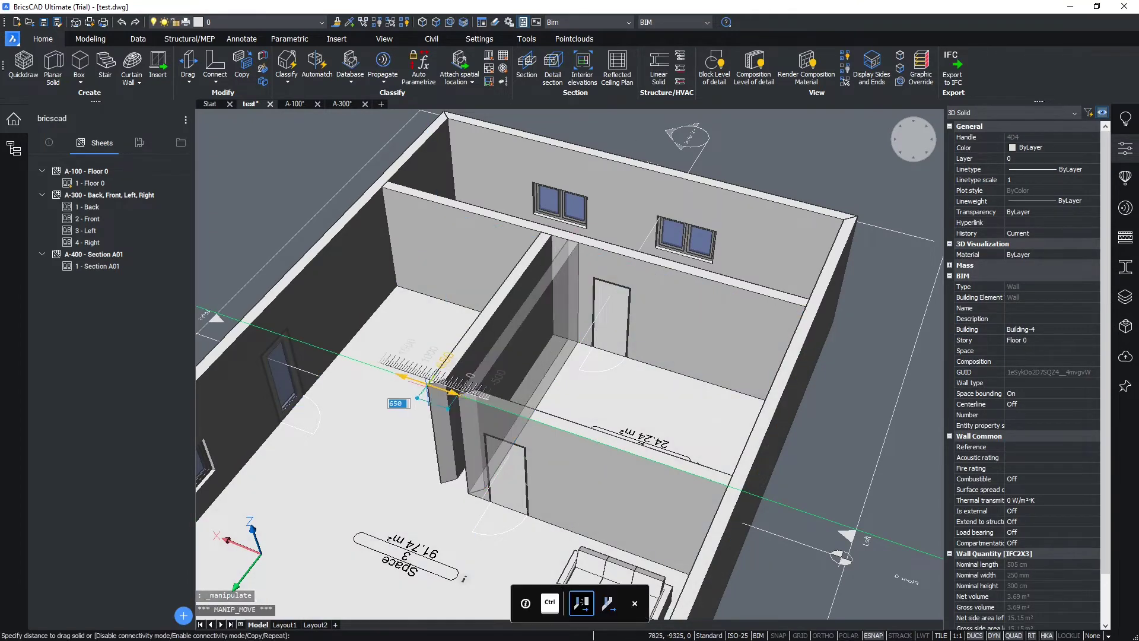
key("ctrl")
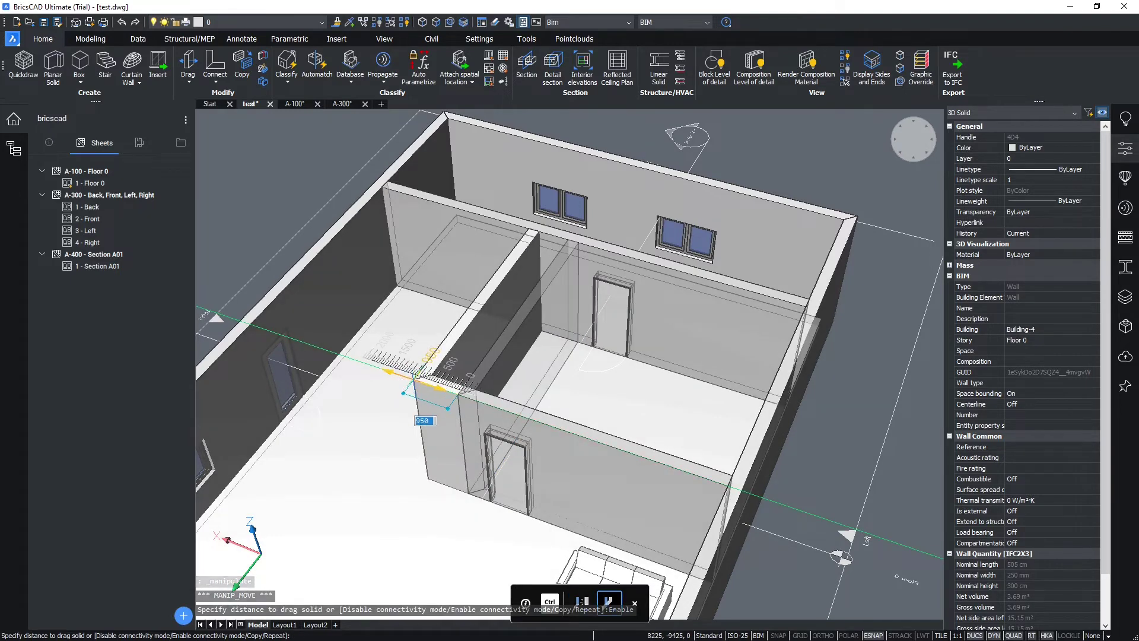
type("1")
key("Return")
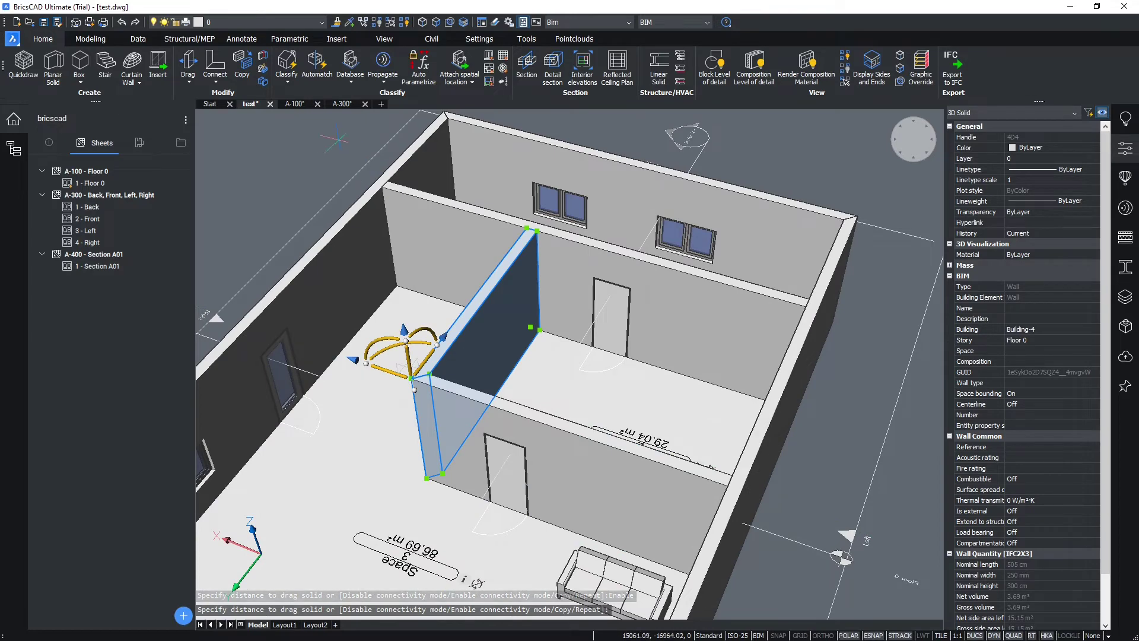
Check the A-100 sheet, then bring up update options for 1 - Floor 0 in Sheets.
left_click(295, 104)
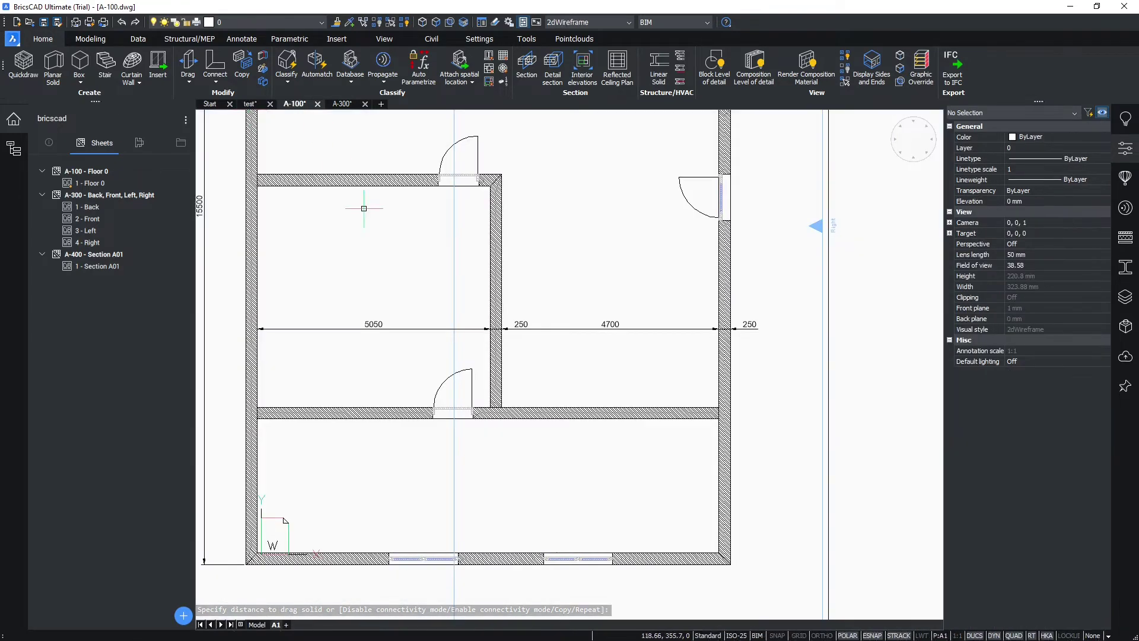
left_click(250, 104)
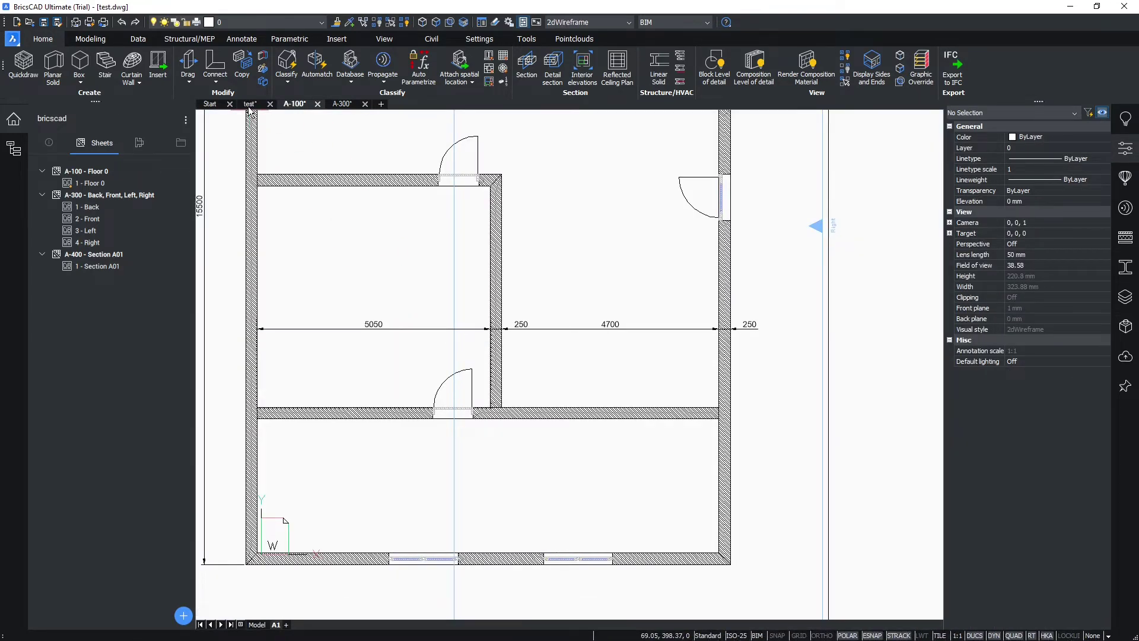
right_click(95, 189)
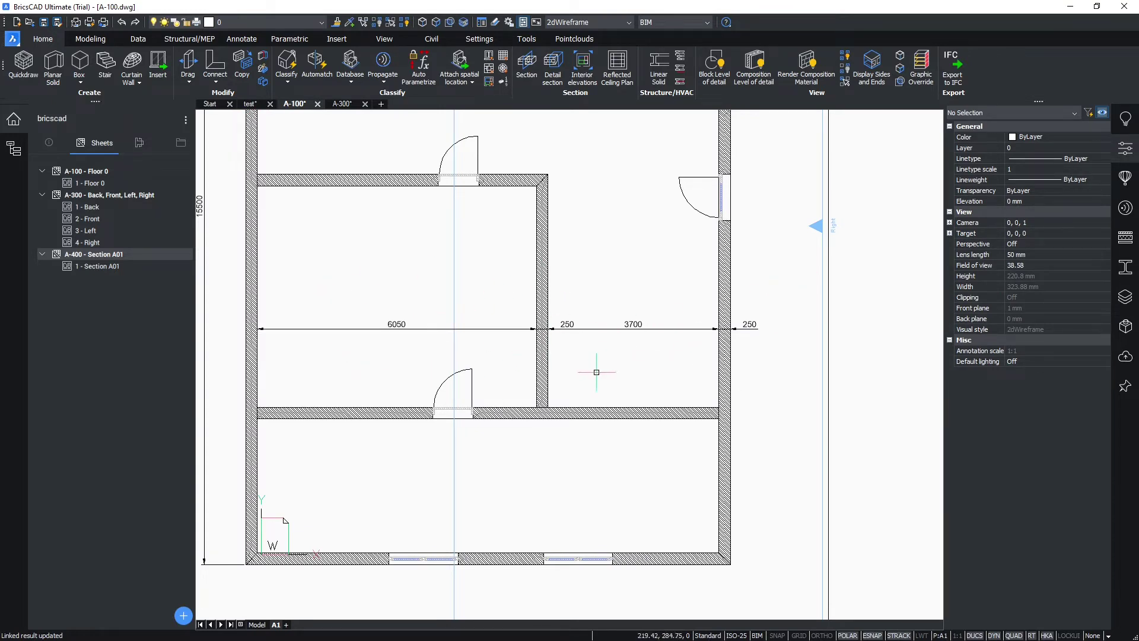
Inspect the 250 and 3700 dimensions on sheet A-100, then zoom out.
left_click(512, 152)
left_click(639, 485)
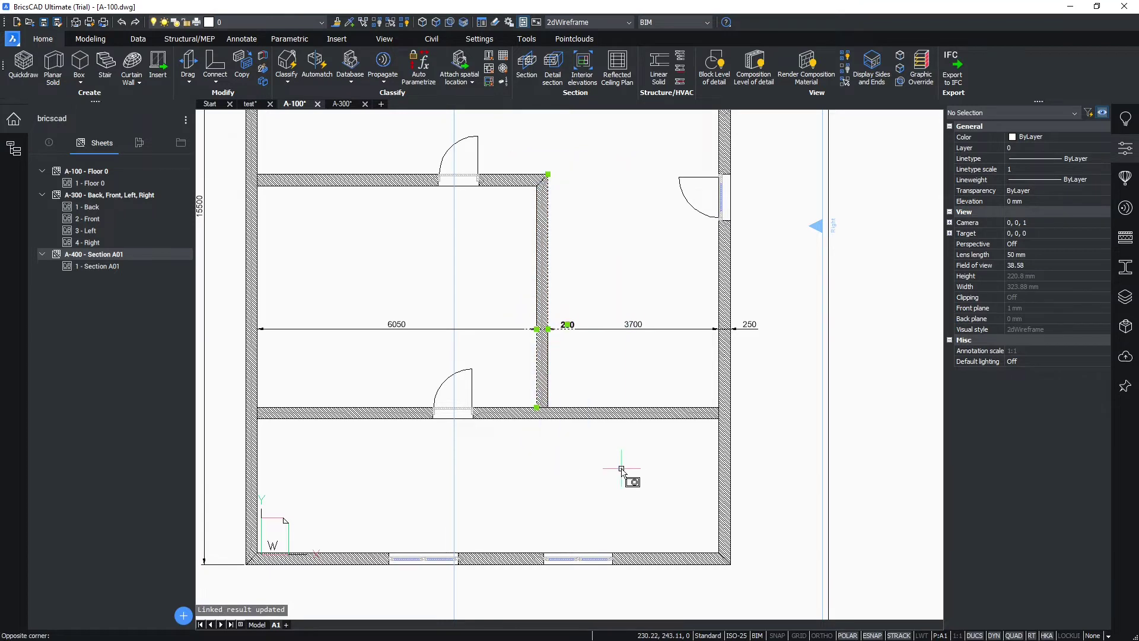
key("Escape")
left_click(564, 254)
left_click(516, 248)
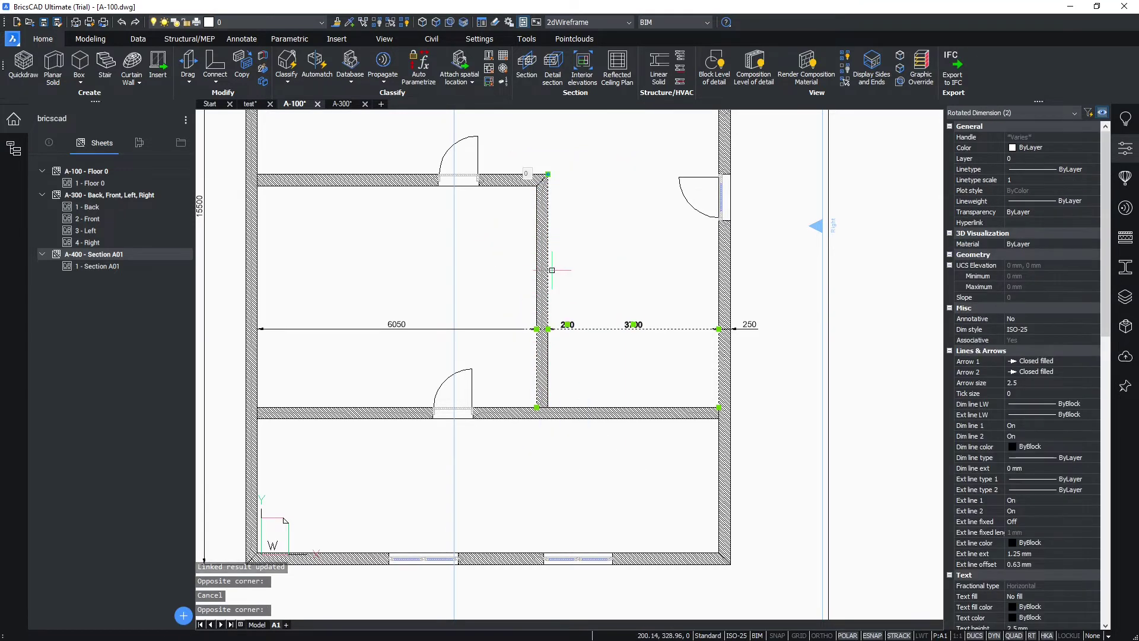
key("Escape")
left_click(546, 253)
key("Escape")
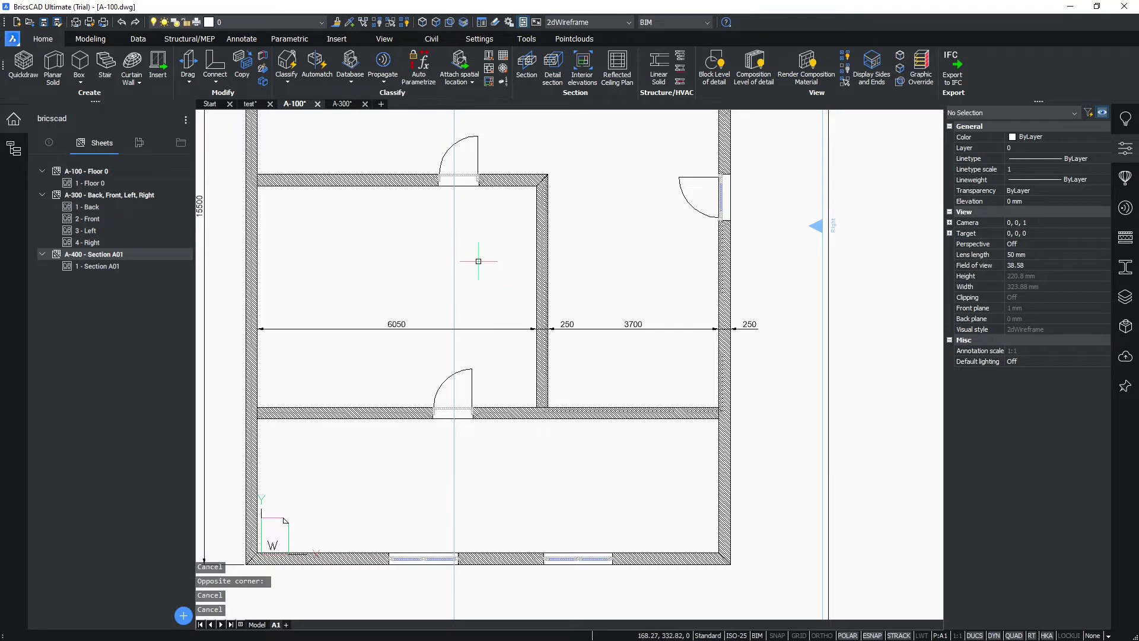
scroll(499, 221, "down", 3)
scroll(522, 303, "up", 1)
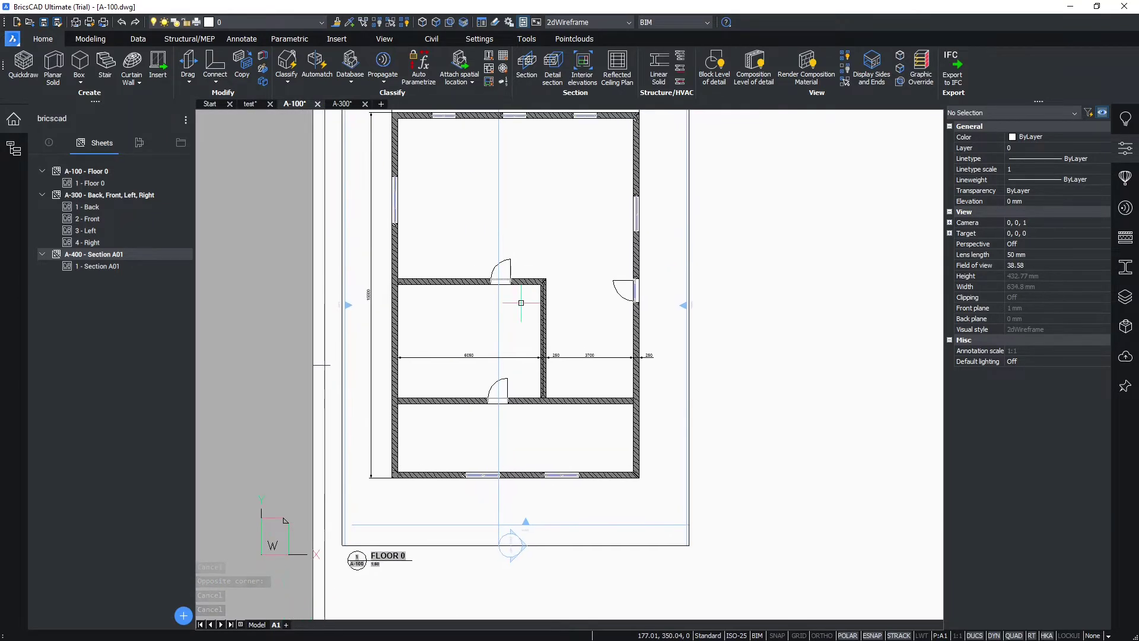
Enter the floor-plan viewport in model space and select the floor-plan block reference.
double_click(686, 280)
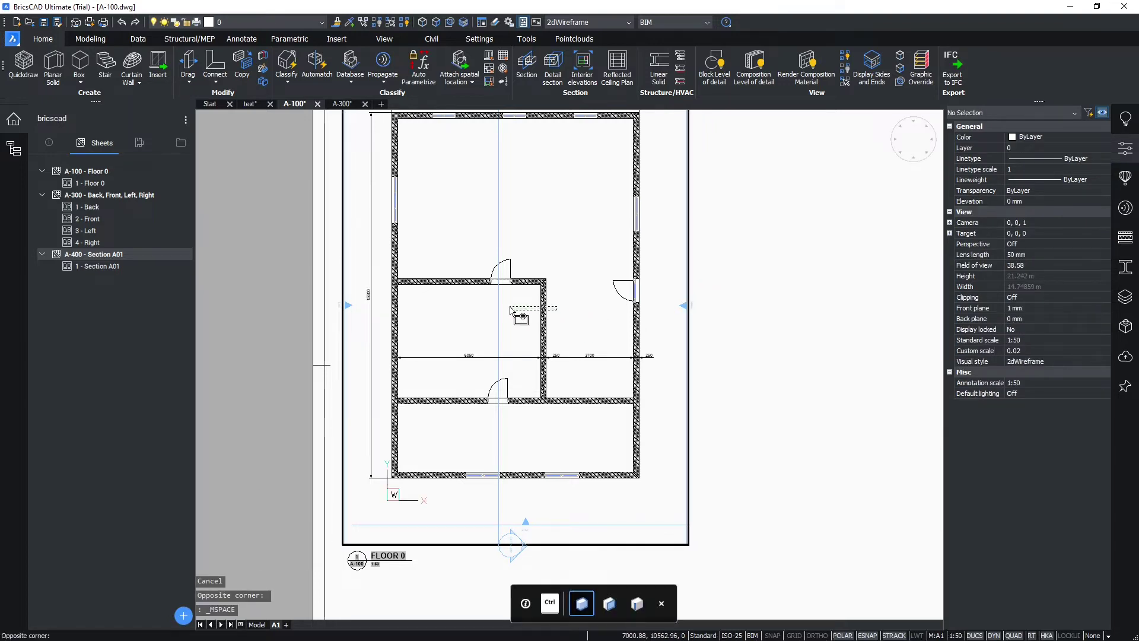
left_click(548, 301)
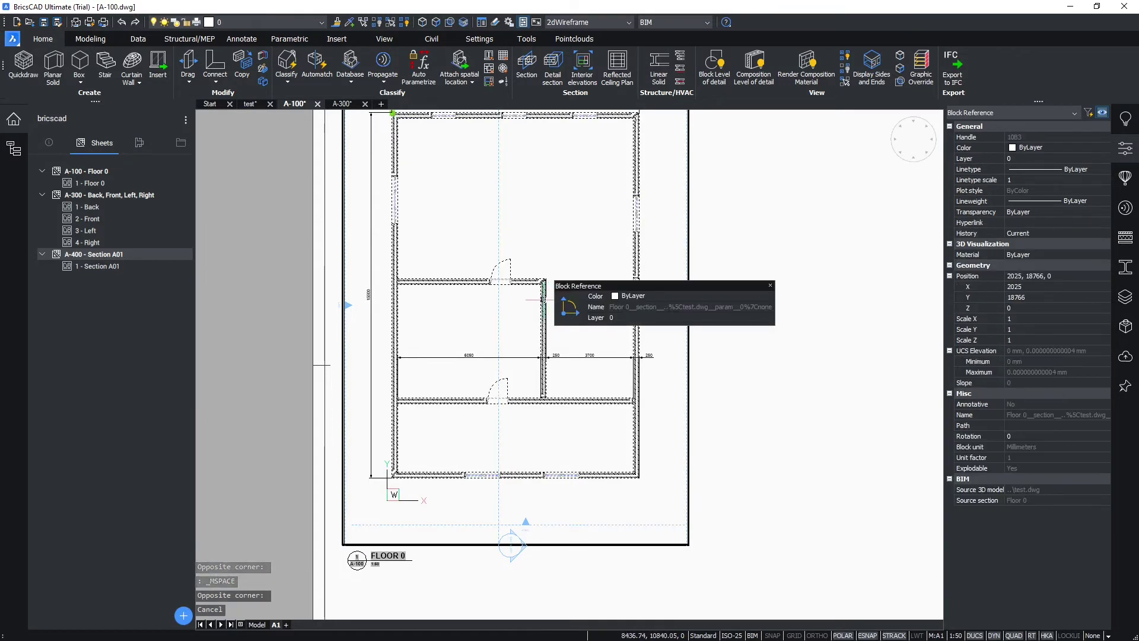
mouse_move(569, 307)
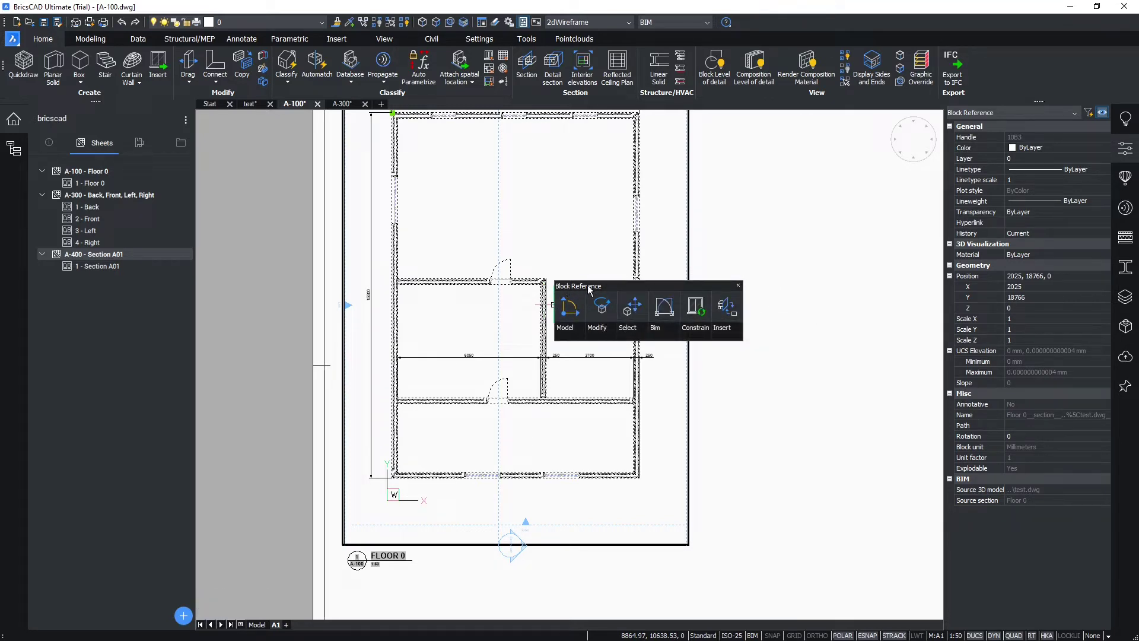
key("Escape")
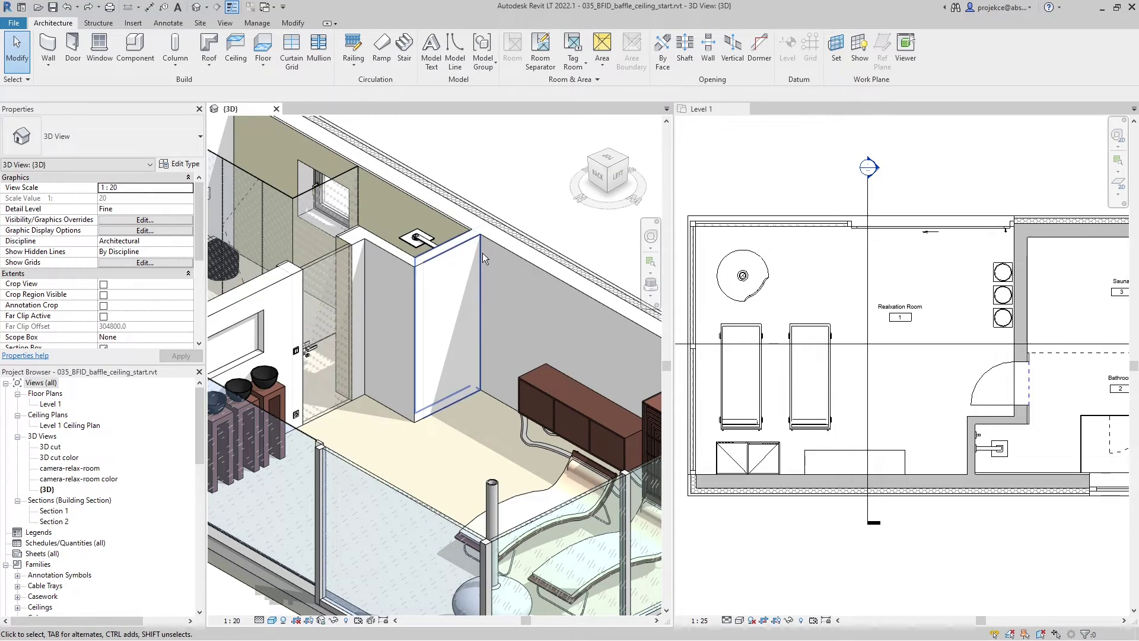
Move the short wall beside the bathroom 1000 mm left with MV in the Level 1 plan.
left_click(457, 247)
left_click(954, 444)
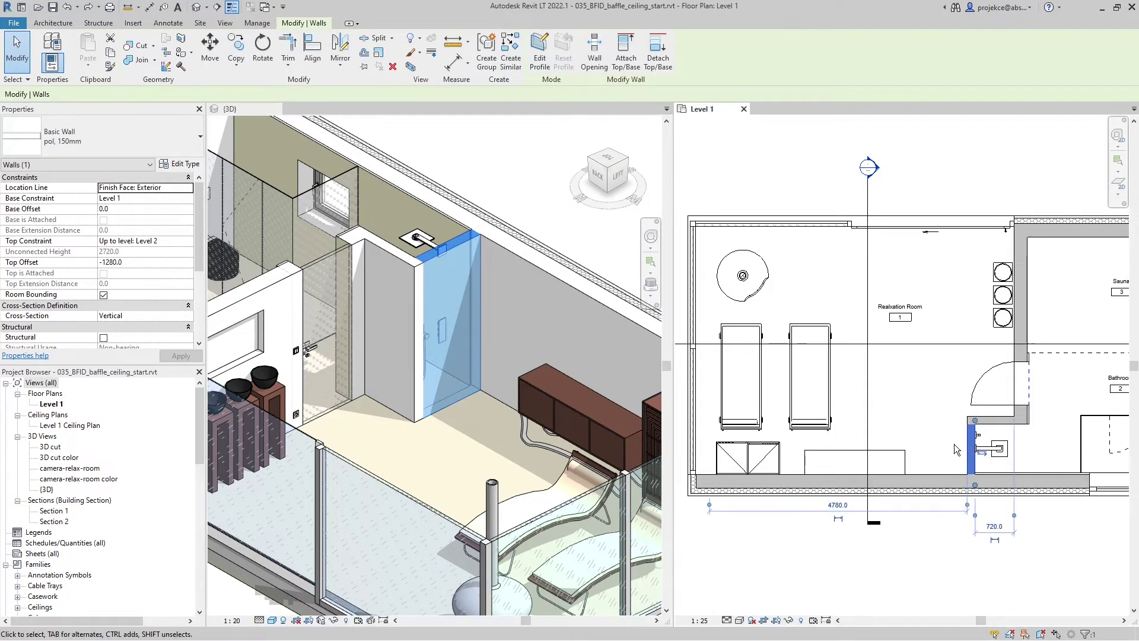
key("m")
key("v")
left_click(928, 433)
type("1000")
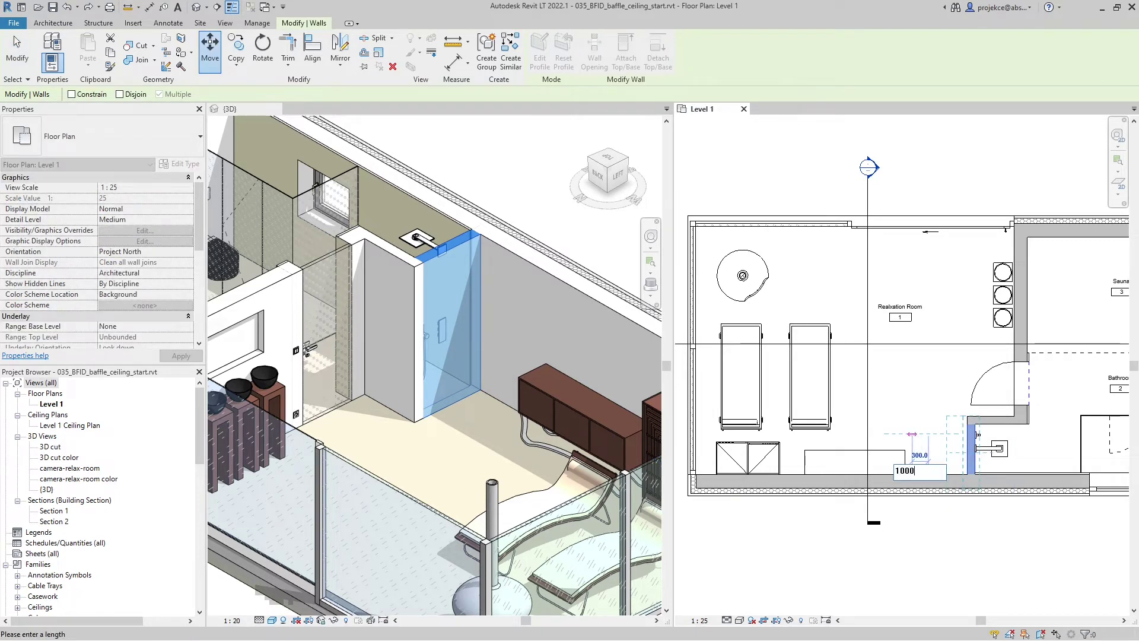
key("Return")
key("Escape")
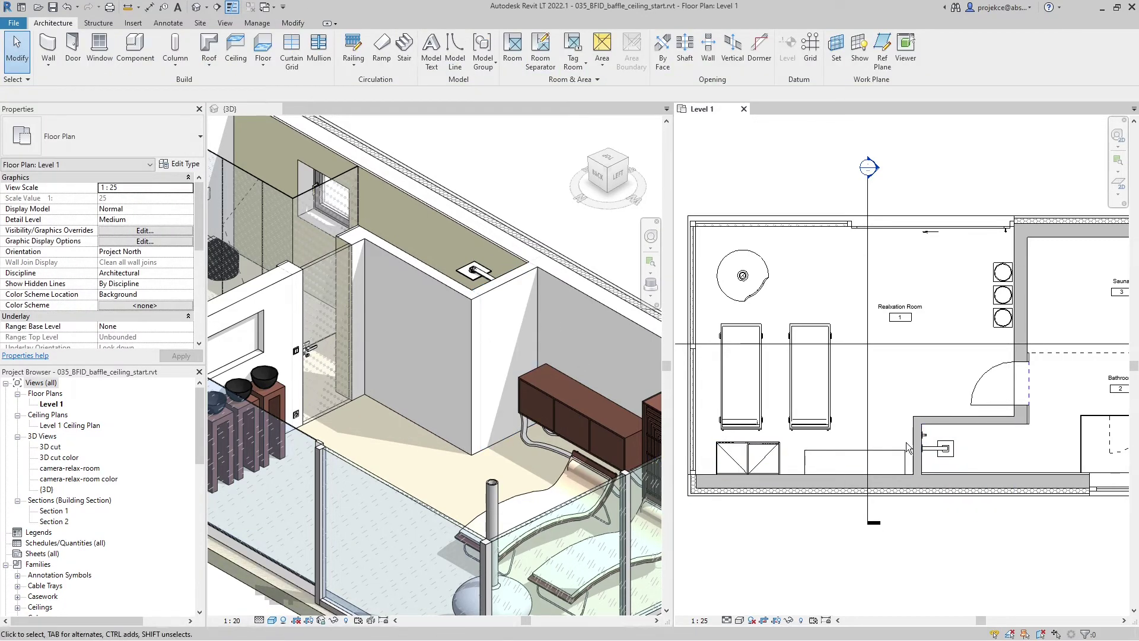
Select the moved wall in the 3D view and move it 500 mm back.
left_click(519, 279)
left_click(518, 283)
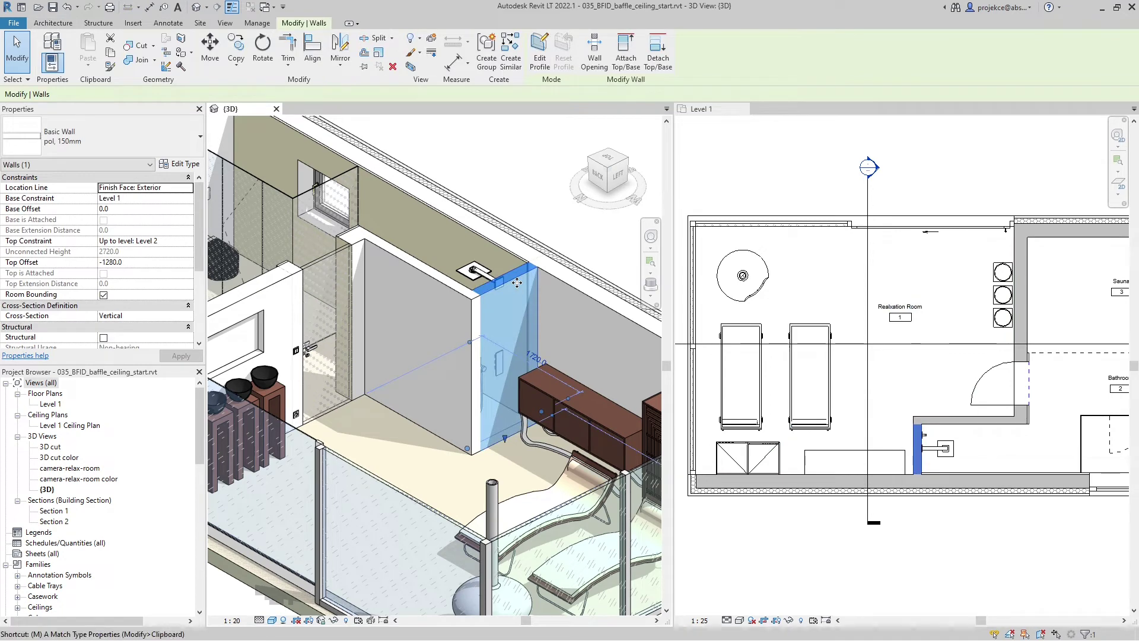
key("m")
key("v")
left_click(533, 268)
type("5")
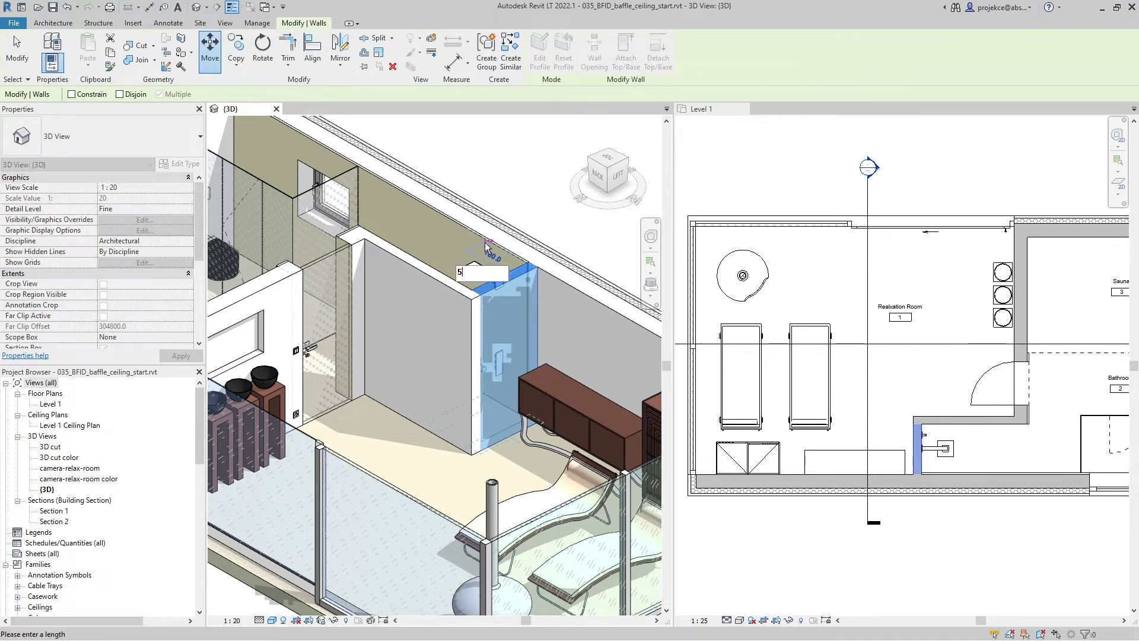
type("00")
key("Return")
key("Escape")
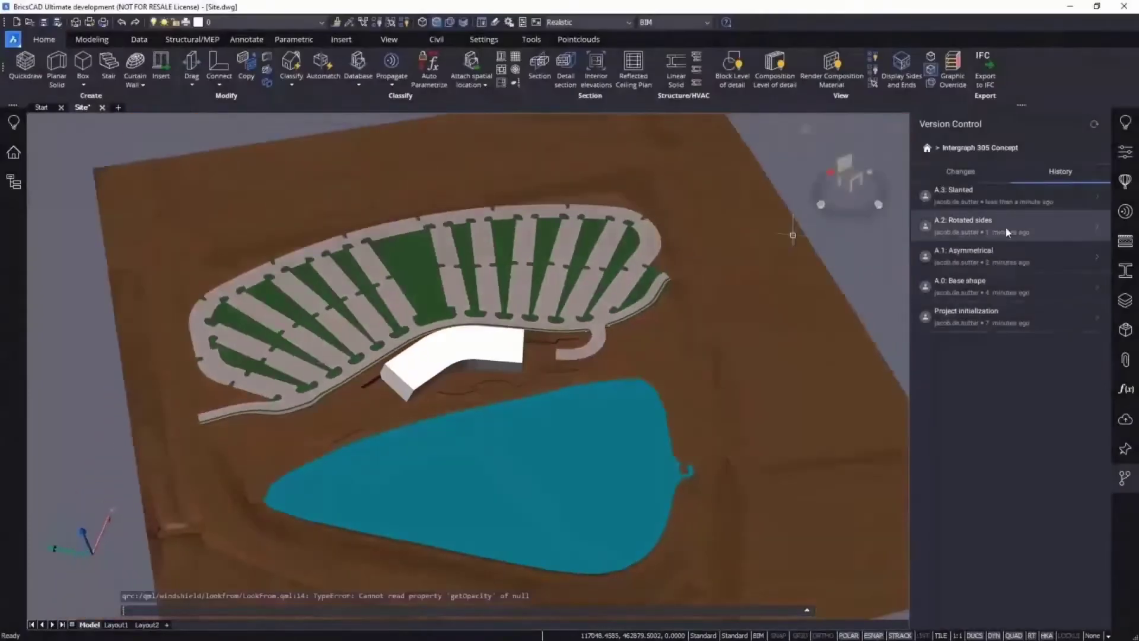
Open Mass model.dwg from commit A.2 Rotated sides and close the Version Control panel.
left_click(1006, 229)
double_click(1003, 222)
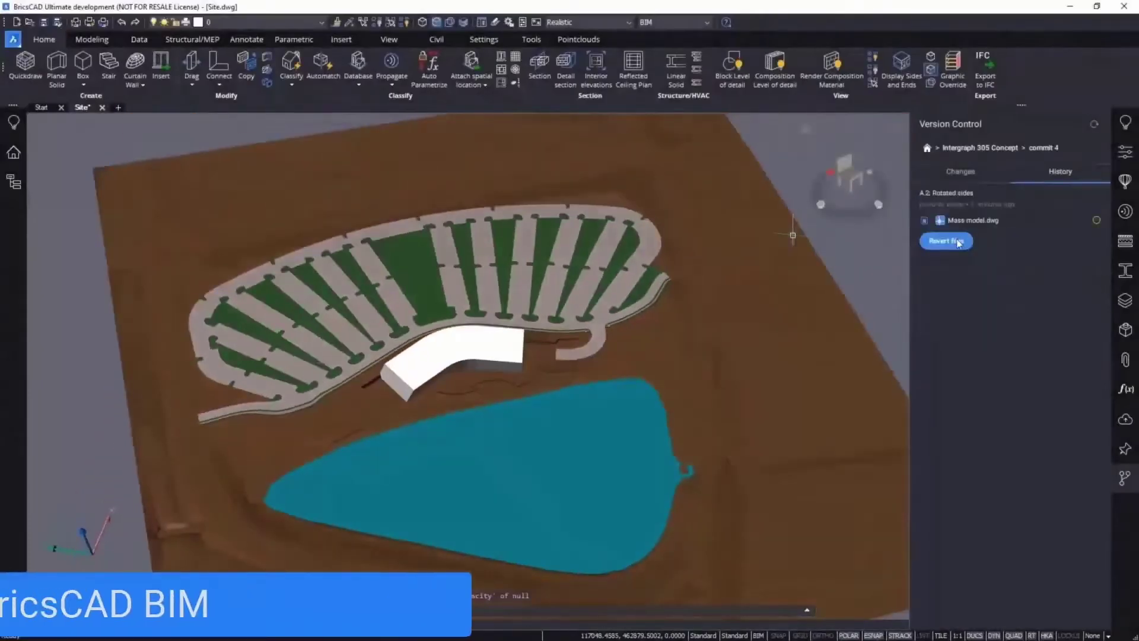
left_click(1124, 478)
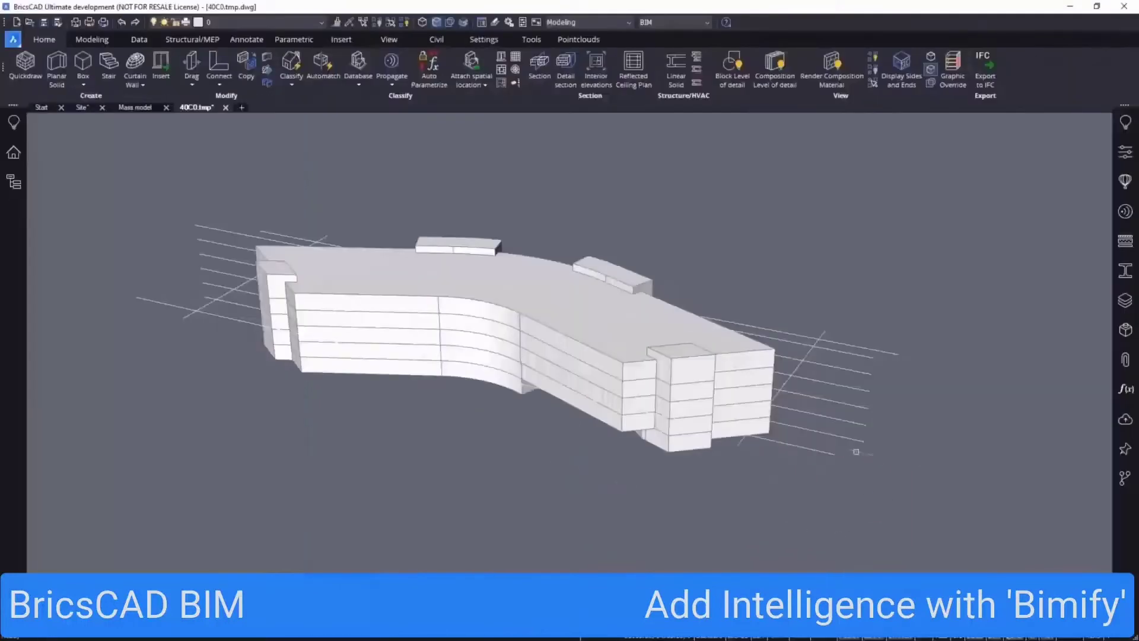
Select all the floor section planes and put them on another layer.
mouse_move(836, 420)
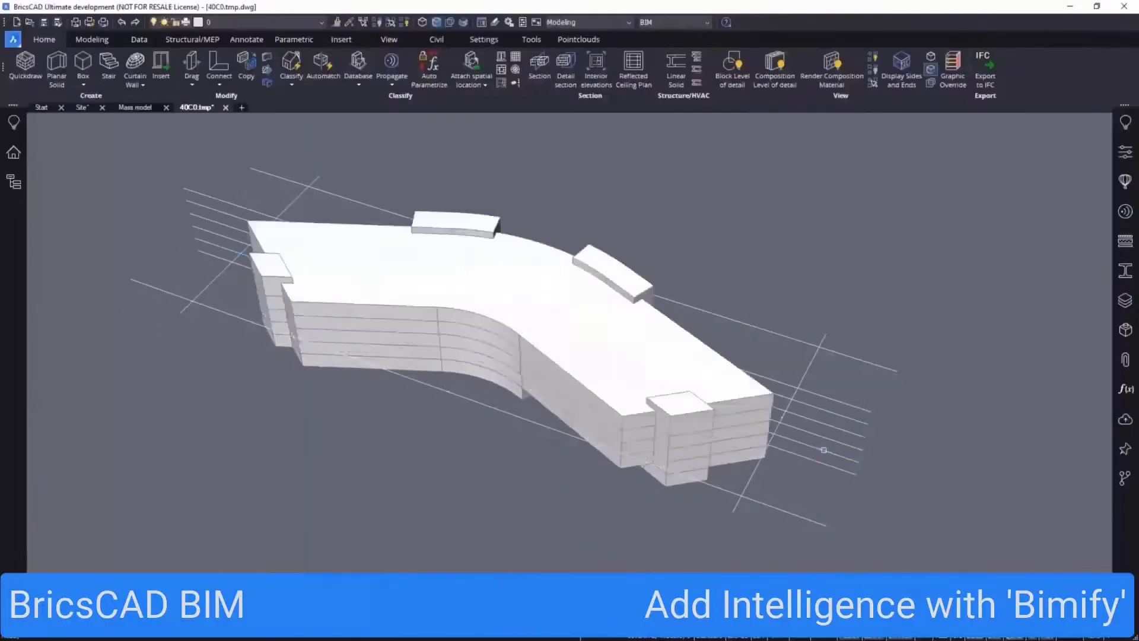
left_click(883, 543)
left_click(816, 369)
middle_click_drag(356, 297, 297, 273, "shift")
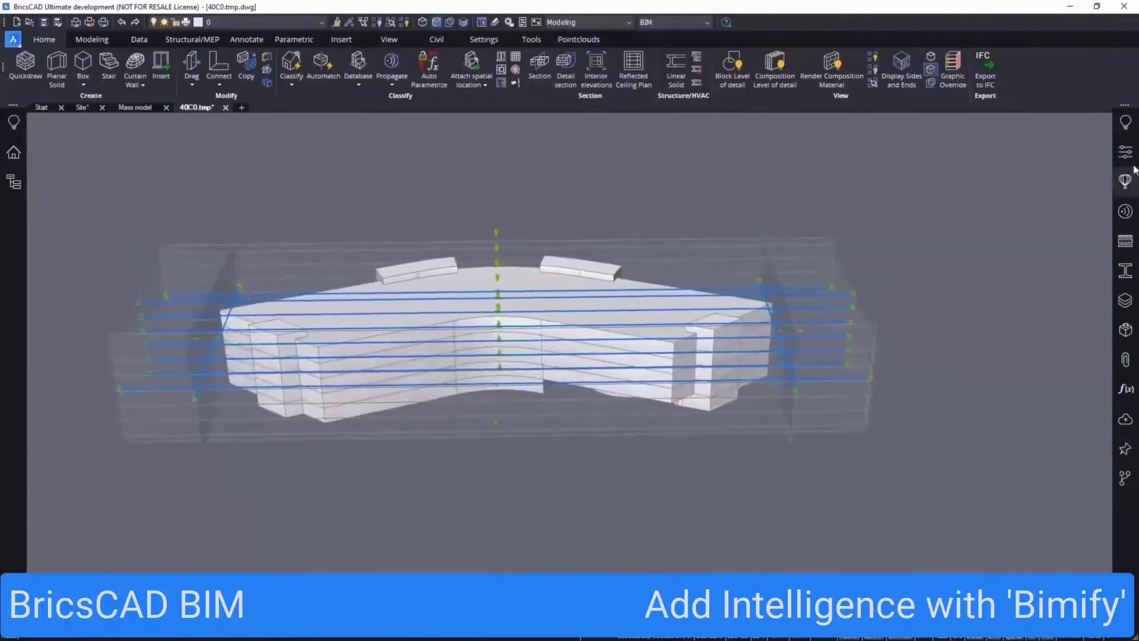
left_click(1125, 153)
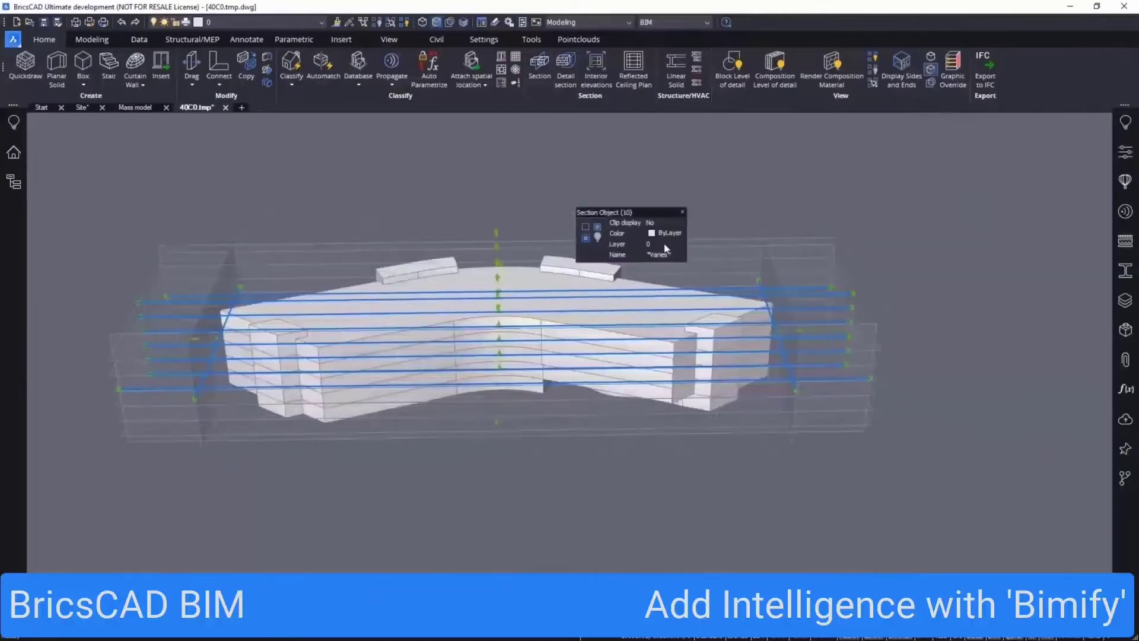
left_click(665, 245)
left_click(667, 267)
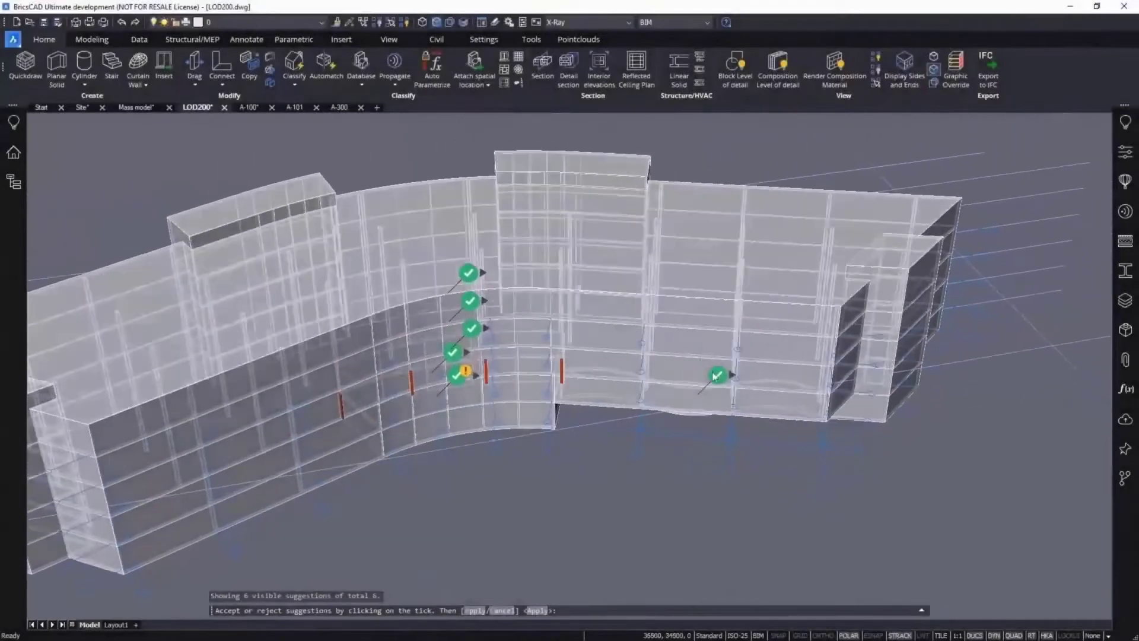
Reject a grid suggestion, explode the local grid, and reject three column suggestions.
left_click(716, 375)
right_click(477, 368)
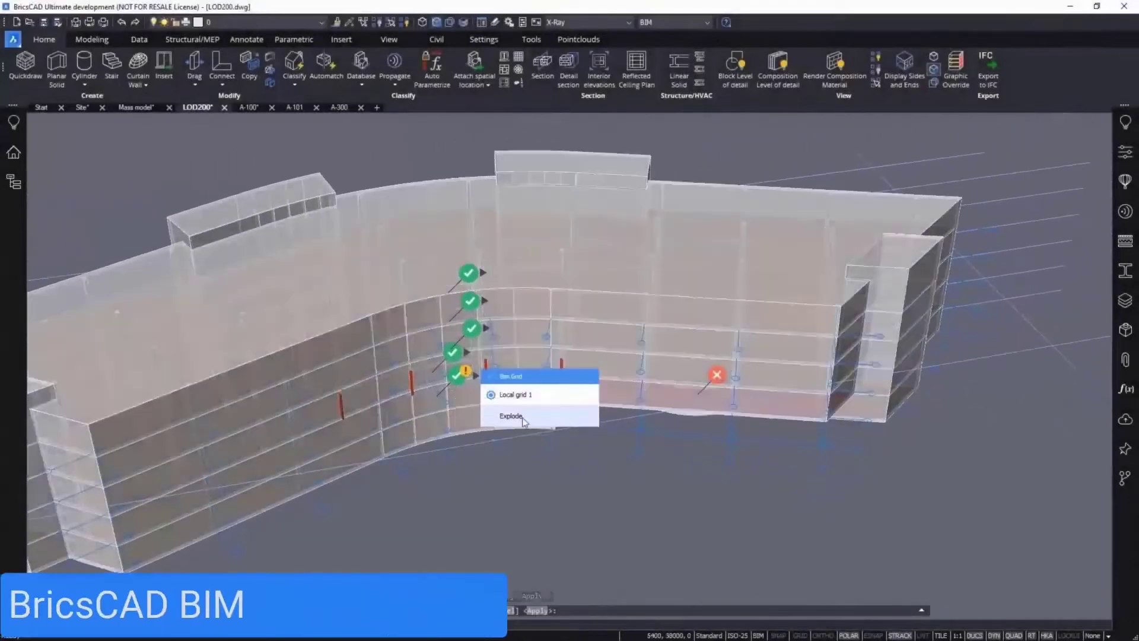
left_click(510, 395)
scroll(479, 486, "up", 5)
left_click(384, 374)
left_click(480, 351)
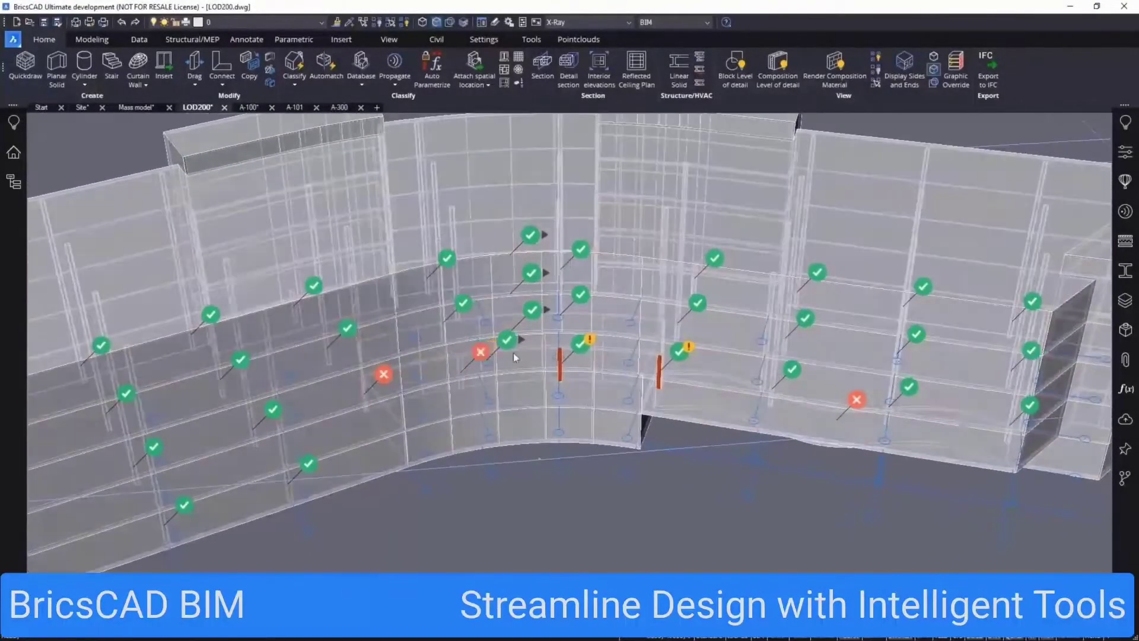
left_click(579, 344)
scroll(681, 356, "down", 5)
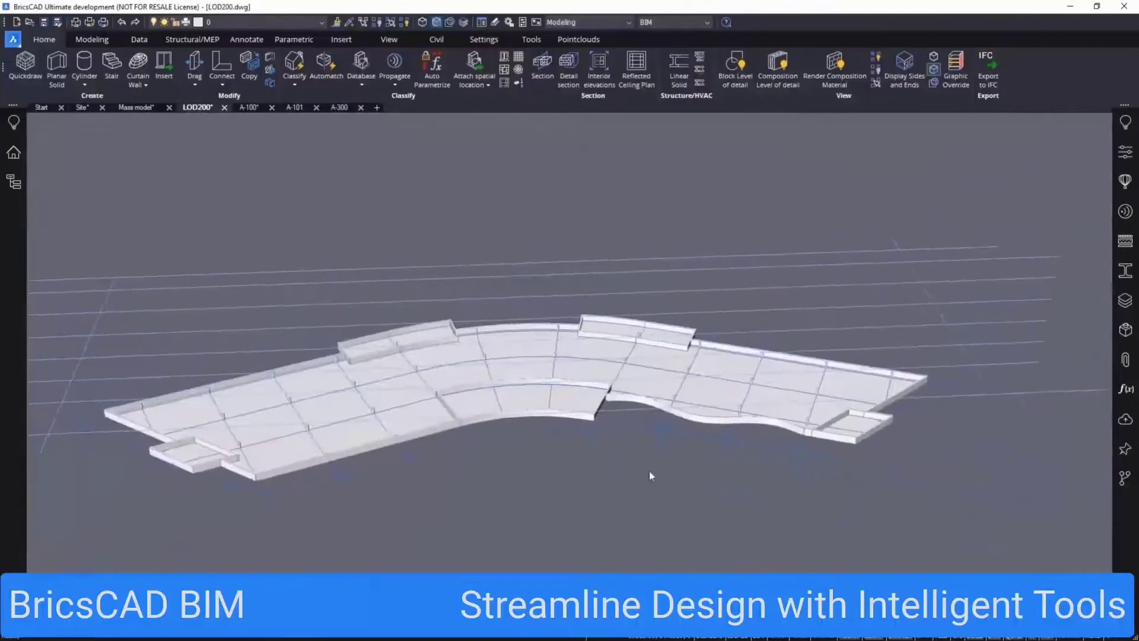
middle_click_drag(651, 473, 686, 458, "shift")
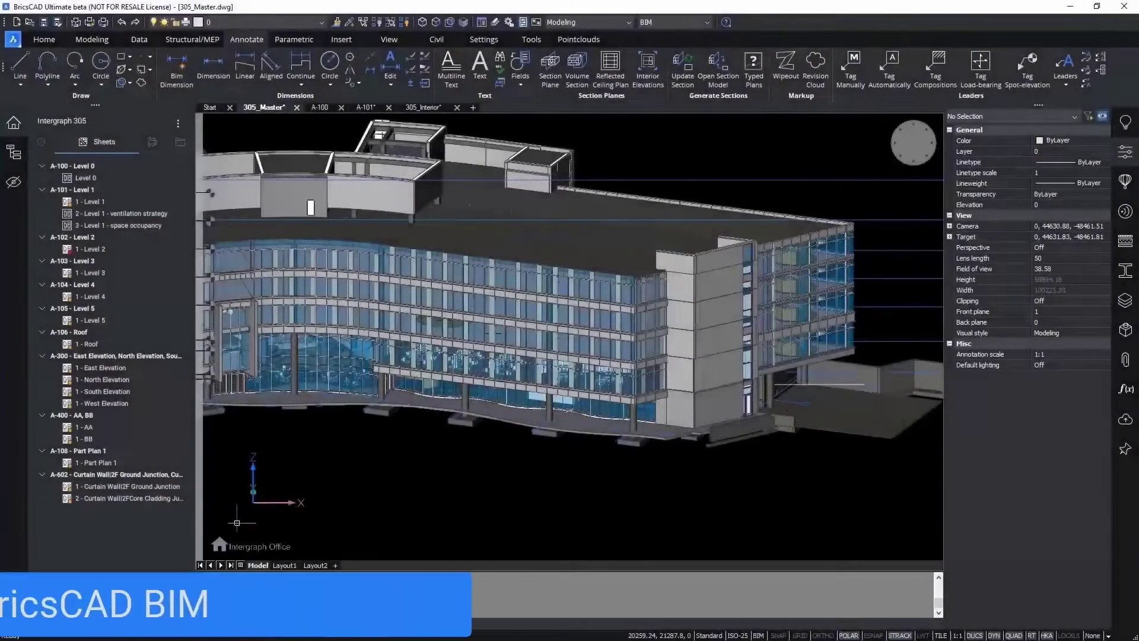
Open the 1 - Part Plan 1 sheet, enter its viewport, and pan to the Ground Junction marker.
double_click(95, 463)
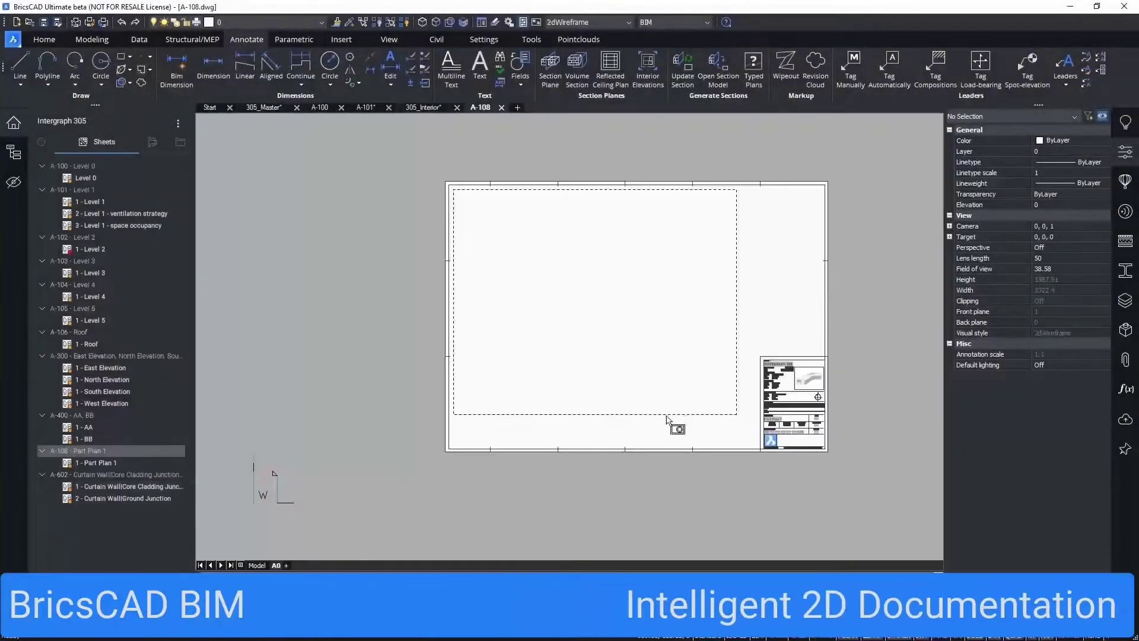
left_click(674, 417)
left_click(705, 425)
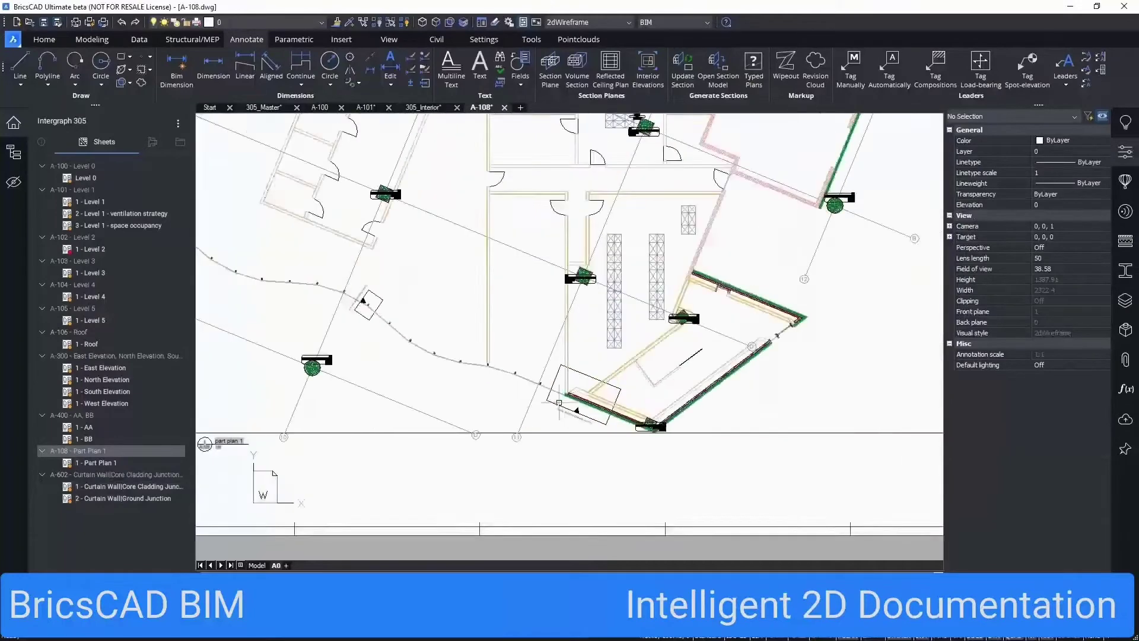
scroll(559, 403, "up", 5)
scroll(559, 403, "down", 4)
middle_click_drag(559, 403, 736, 474)
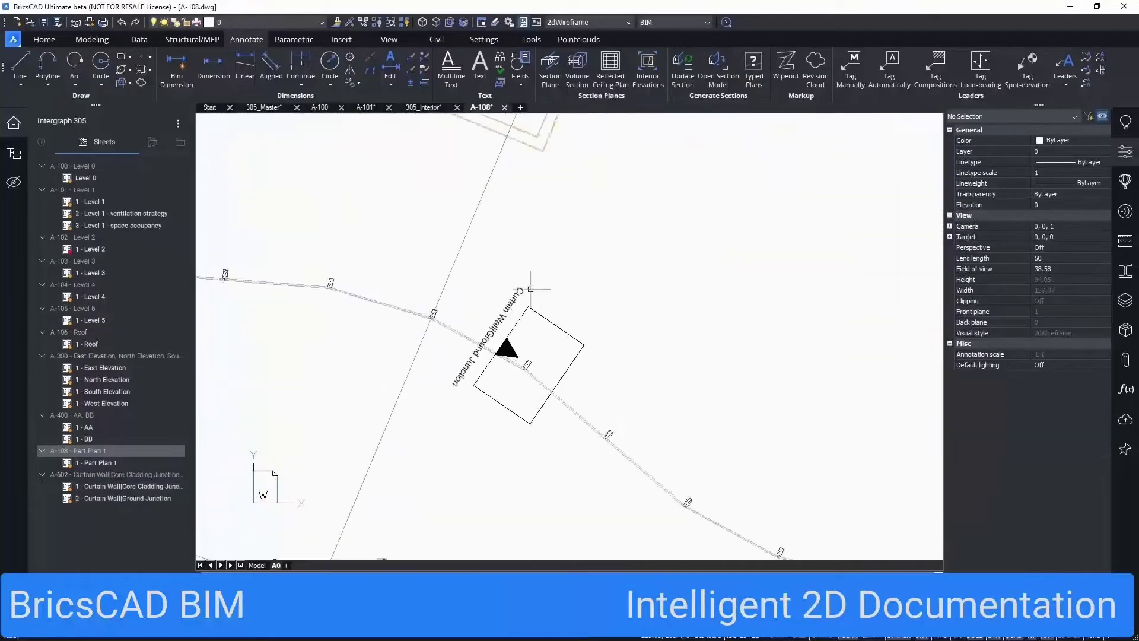
scroll(580, 284, "up", 3)
scroll(579, 284, "down", 5)
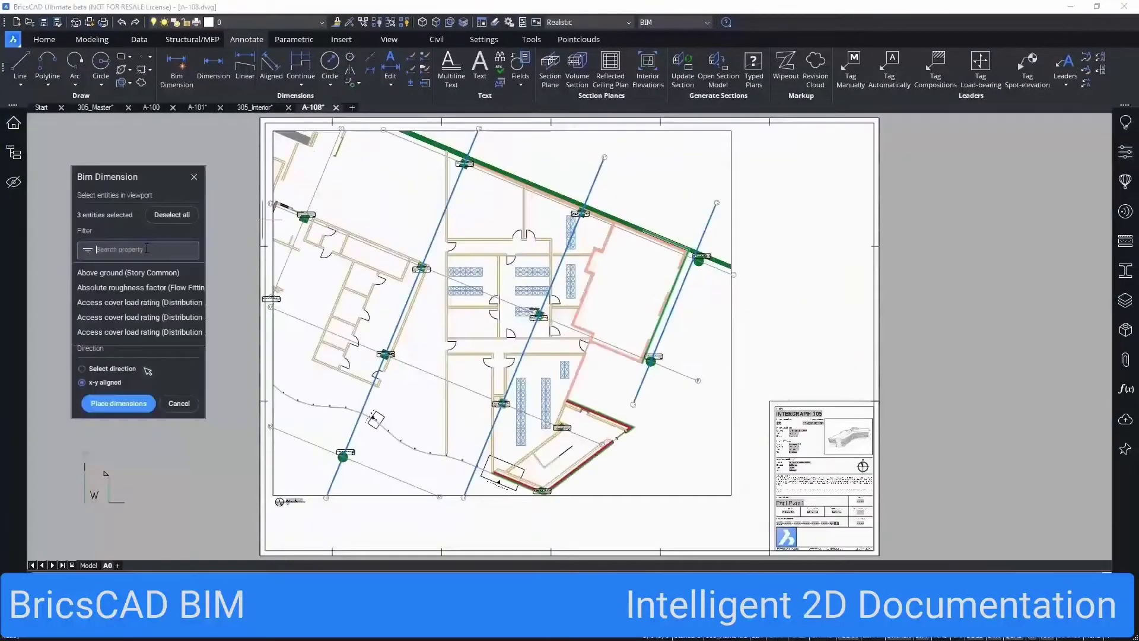
Filter the BIM dimension entities to Type (BIM) contains 'Grid'.
type("Type (BIM)")
scroll(140, 298, "down", 6)
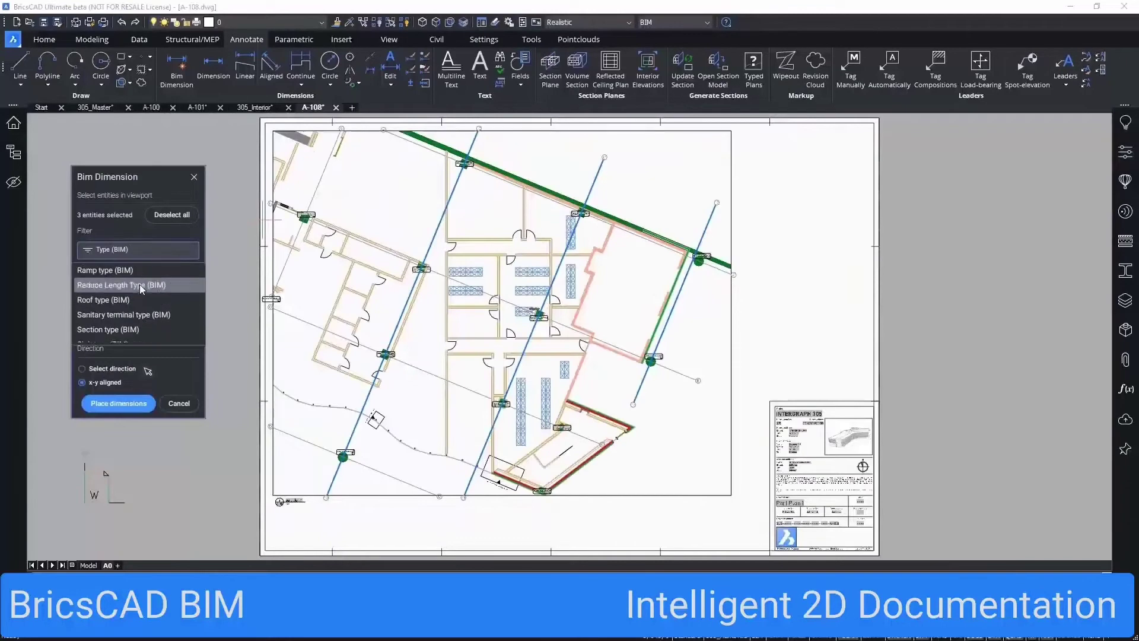
key("Return")
type("Grid")
key("Return")
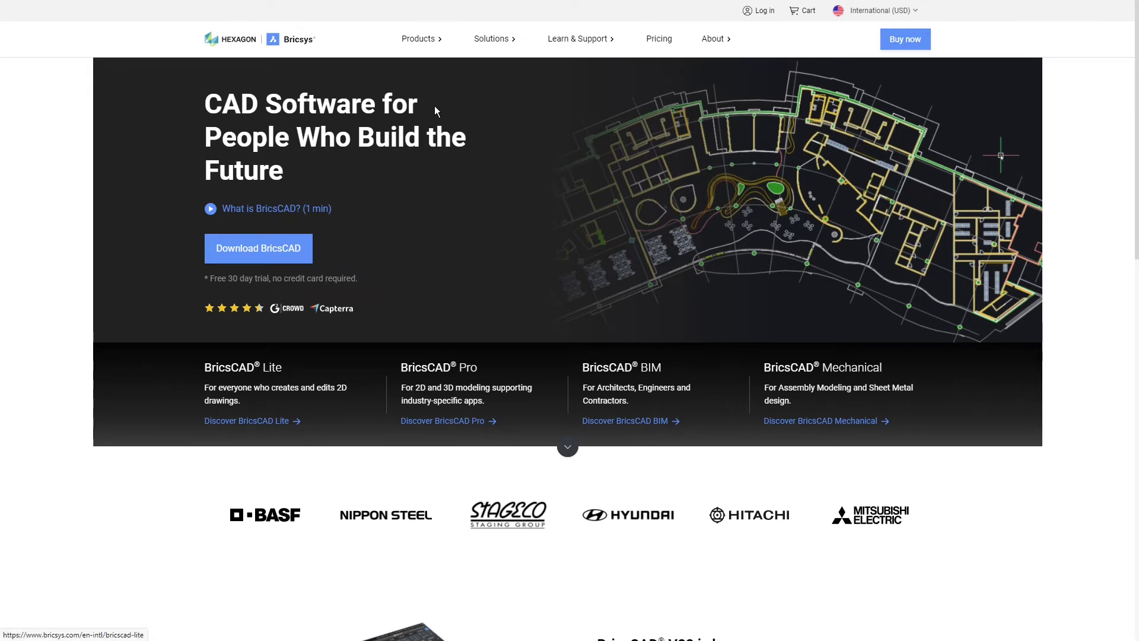
Open the Applications for BricsCAD catalog from the Products menu.
left_click(423, 37)
left_click(423, 39)
left_click(422, 39)
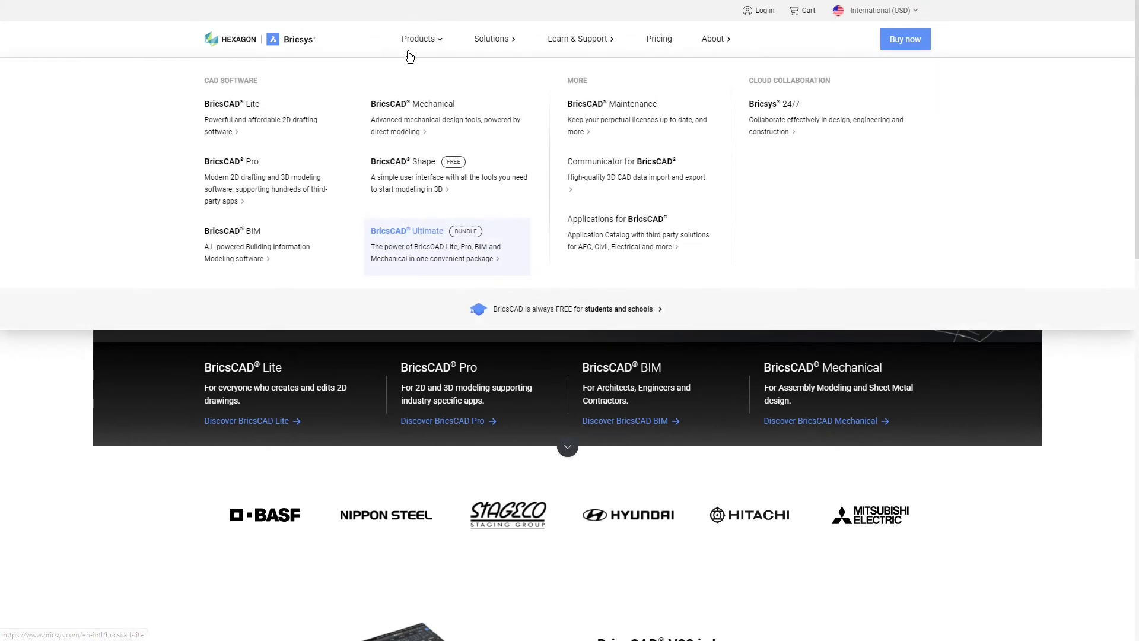
left_click(601, 243)
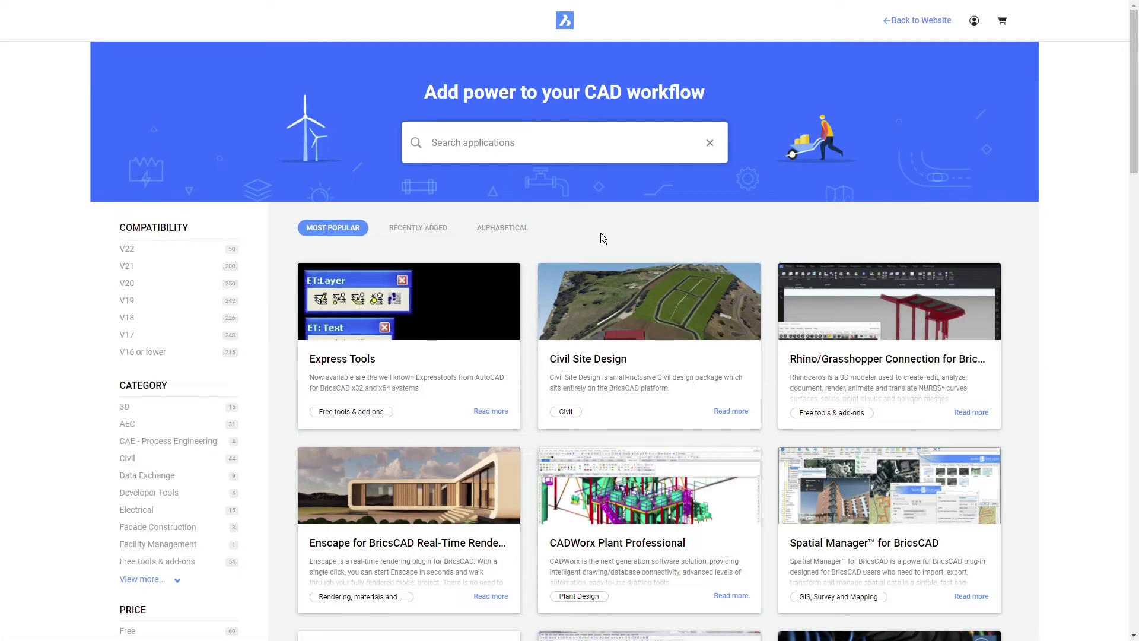
Scroll through the Application Catalog cards.
scroll(603, 237, "down", 2)
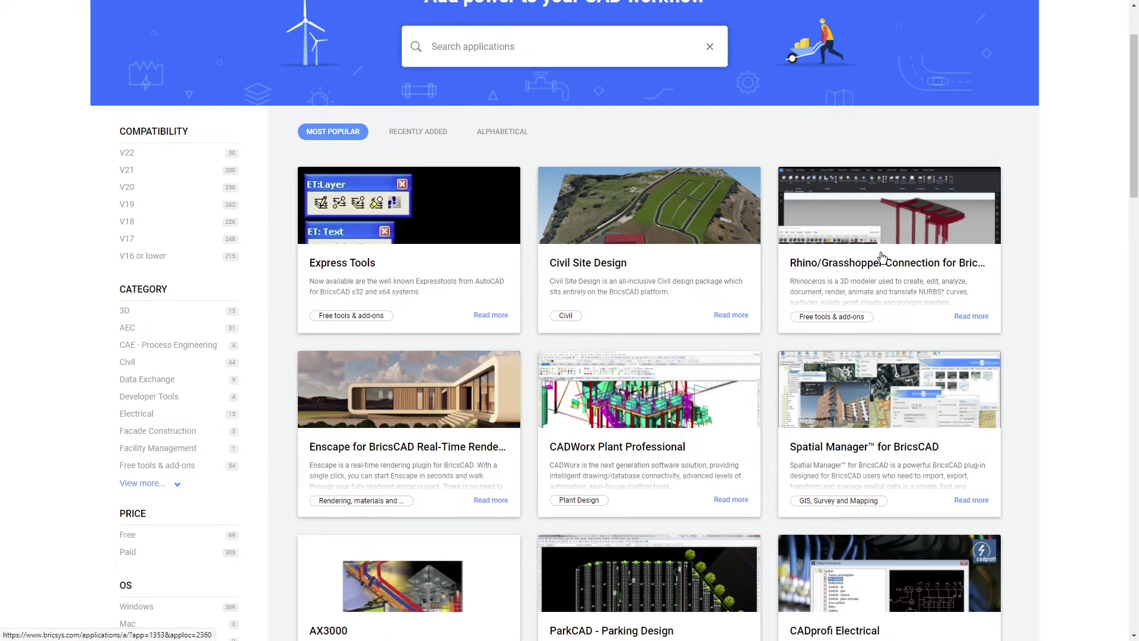
scroll(864, 252, "down", 2)
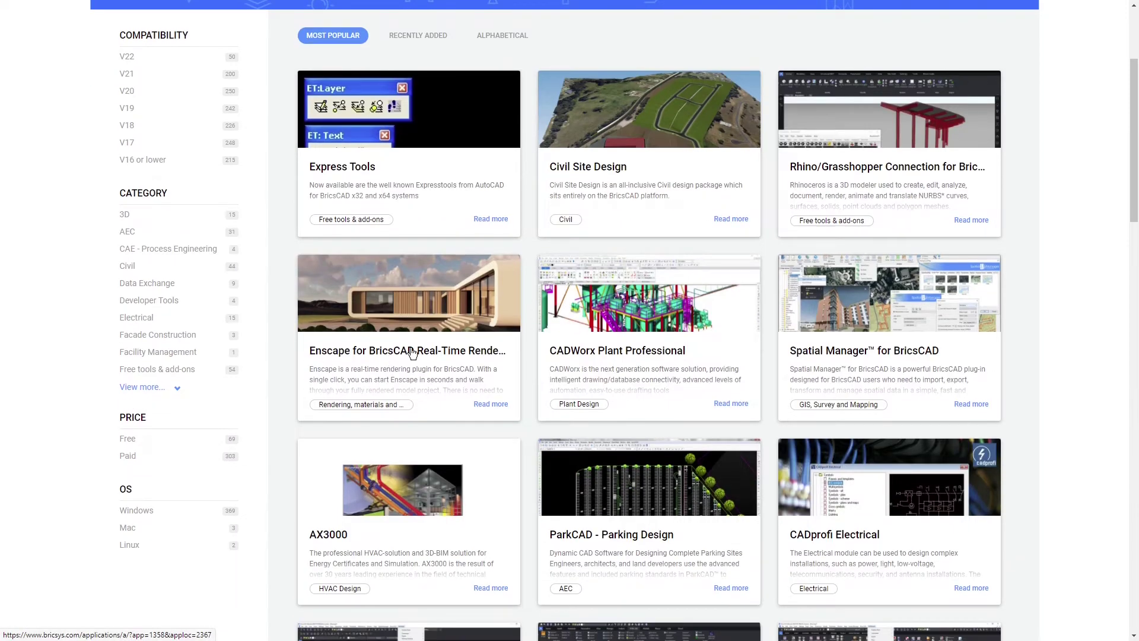
scroll(403, 354, "down", 8)
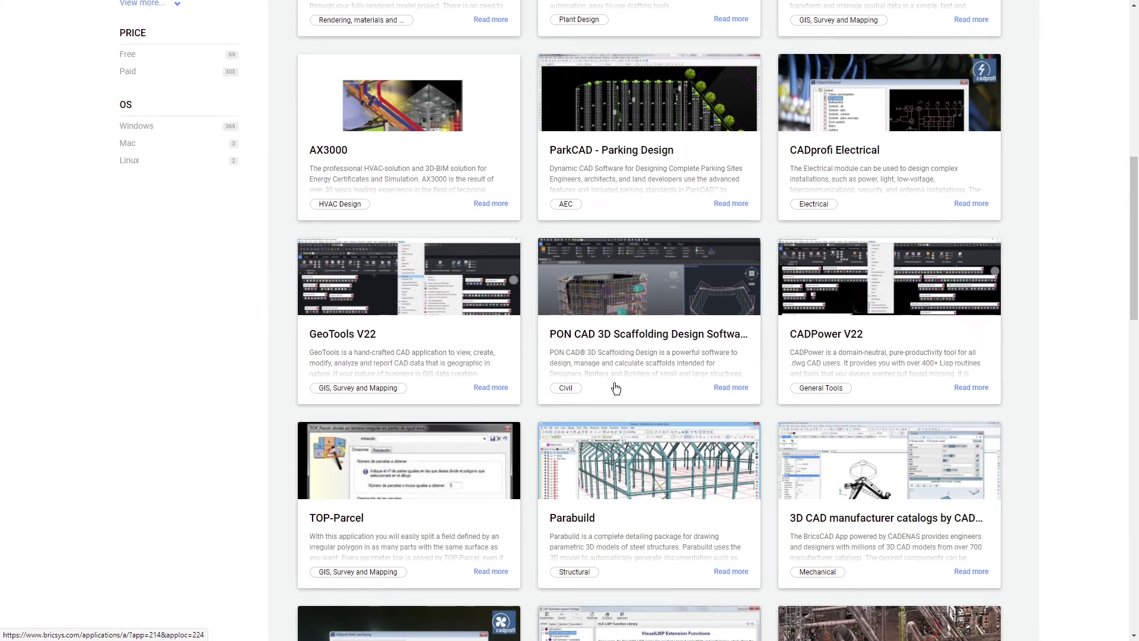
scroll(616, 388, "up", 8)
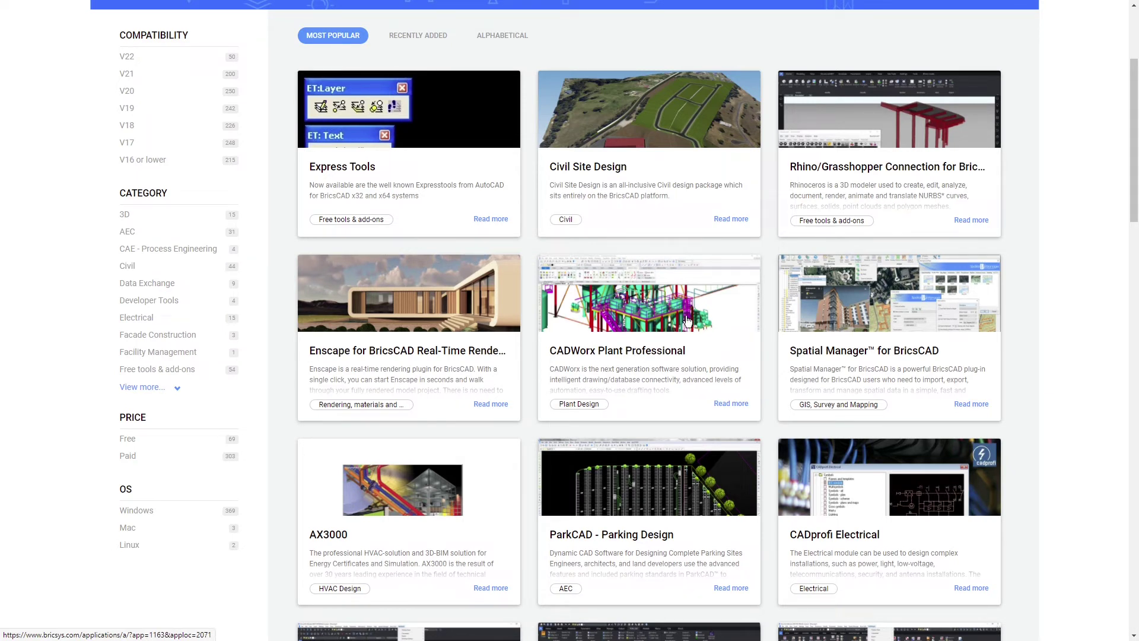
scroll(688, 321, "down", 6)
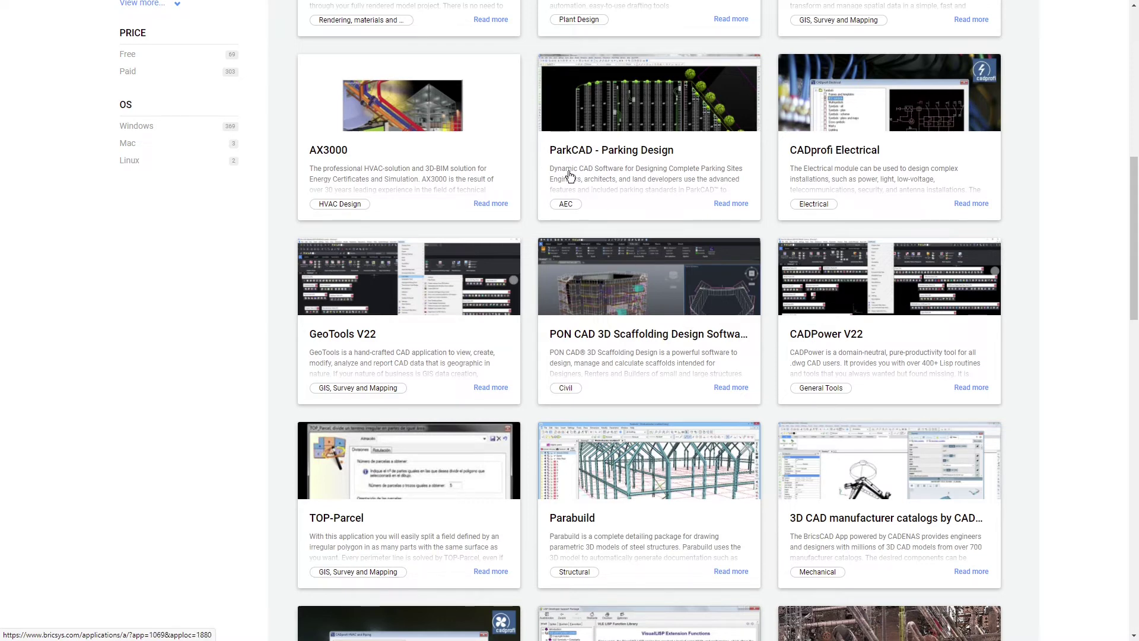
scroll(599, 229, "down", 6)
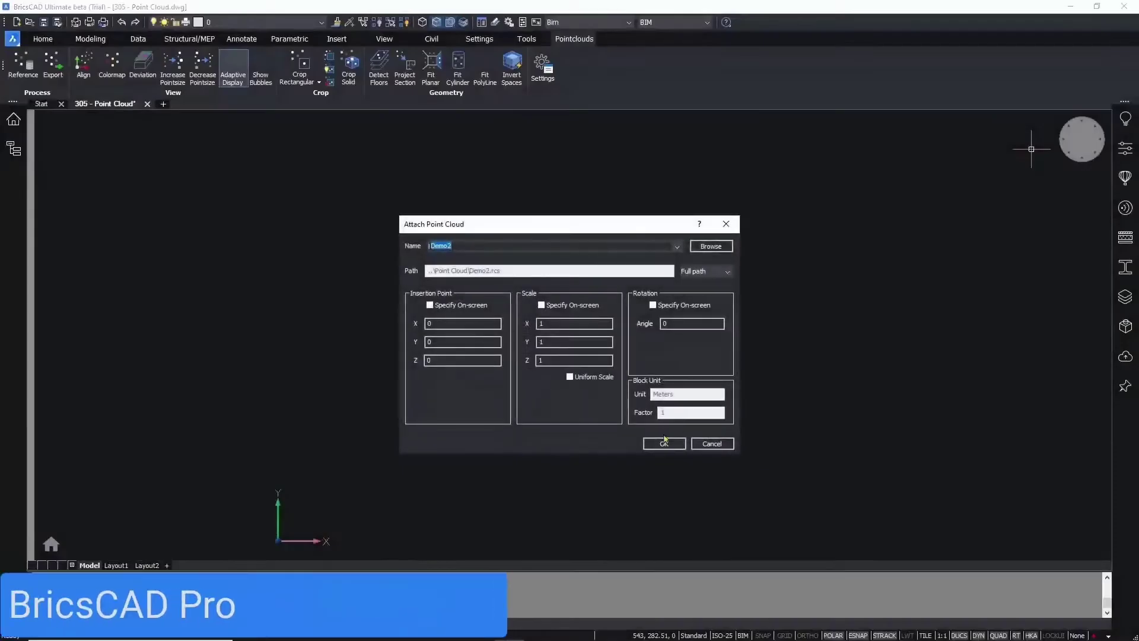
Attach the Demo2 point cloud and build a TIN surface from it.
left_click(665, 444)
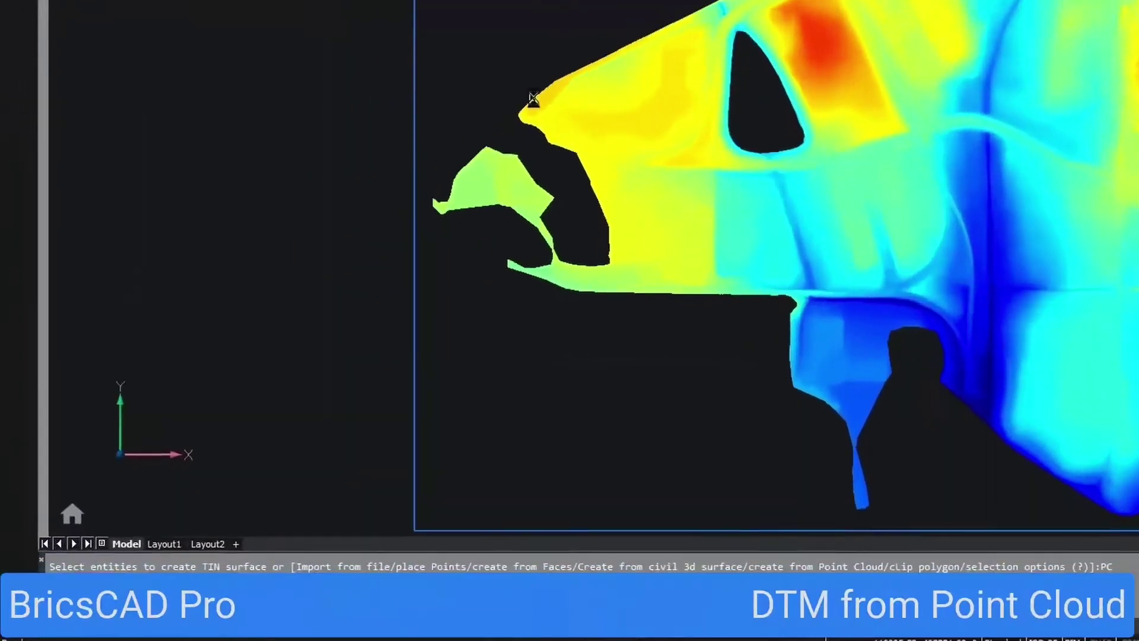
key("p")
key("Return")
left_click(565, 65)
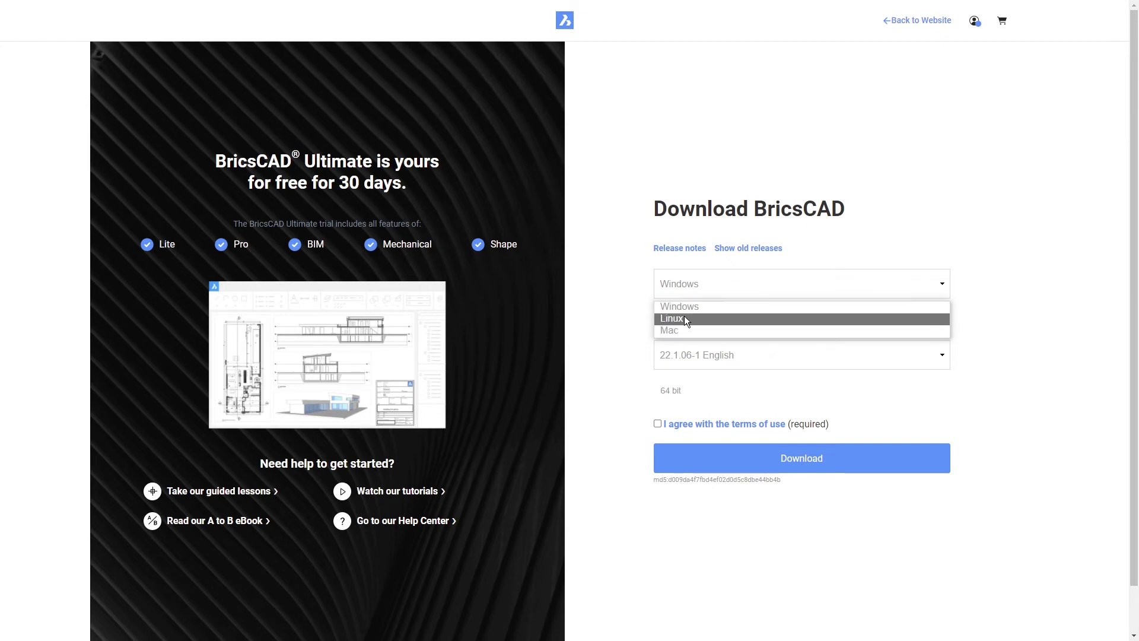
Set the download platform to Linux and keep Ubuntu as the distribution.
left_click(684, 317)
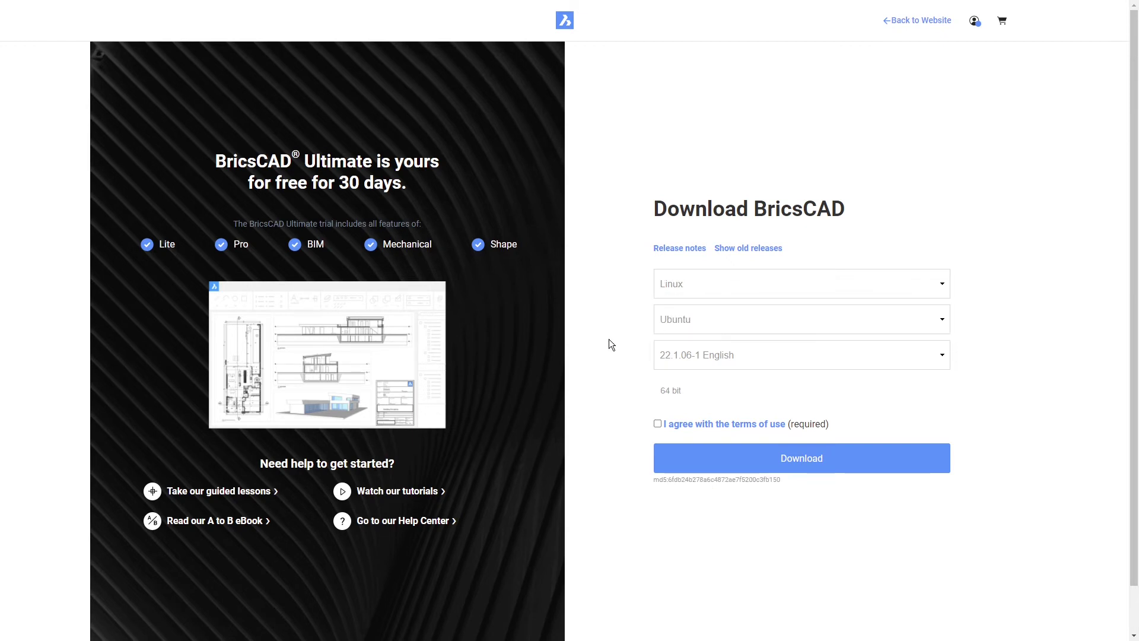
left_click(937, 322)
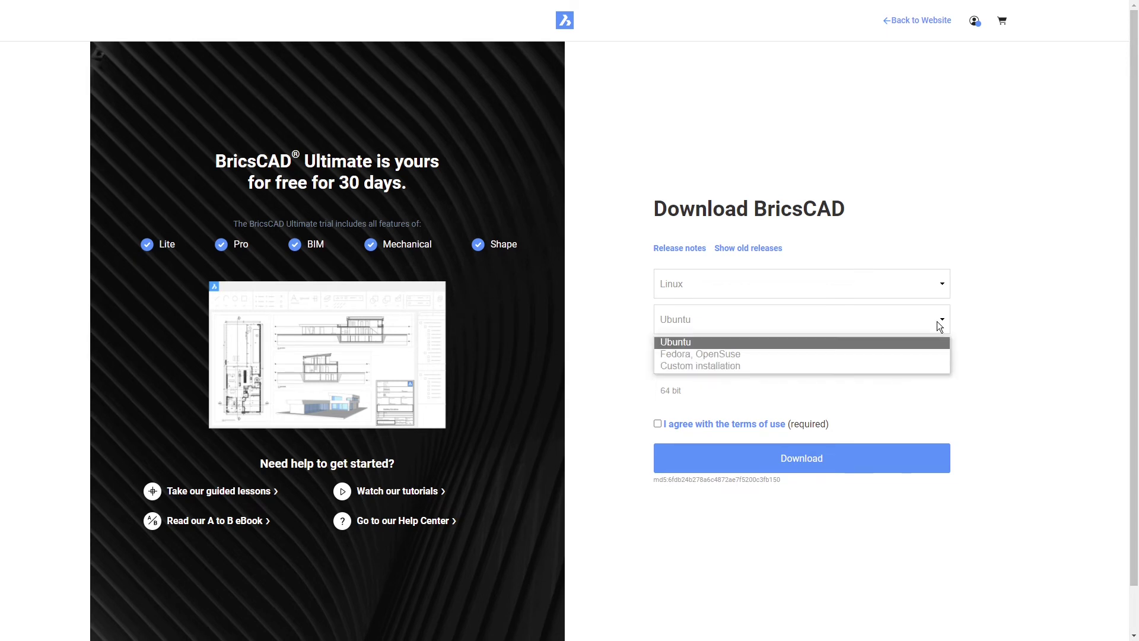
left_click(596, 364)
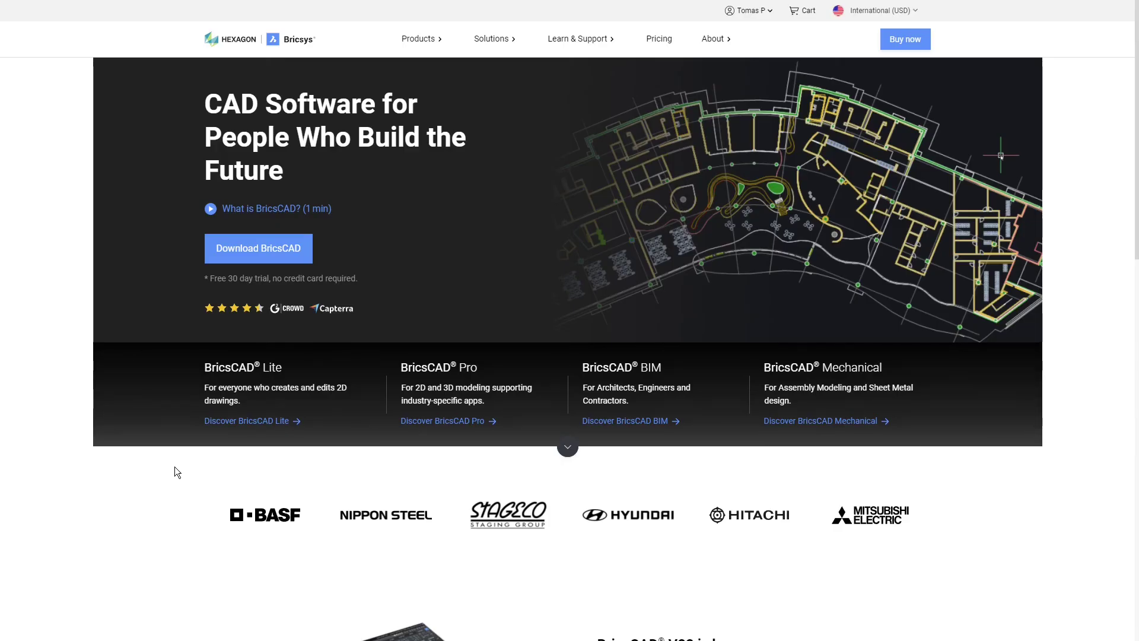
Open Contact support and file the request under BricsCAD BIM, Other / General.
left_click(598, 48)
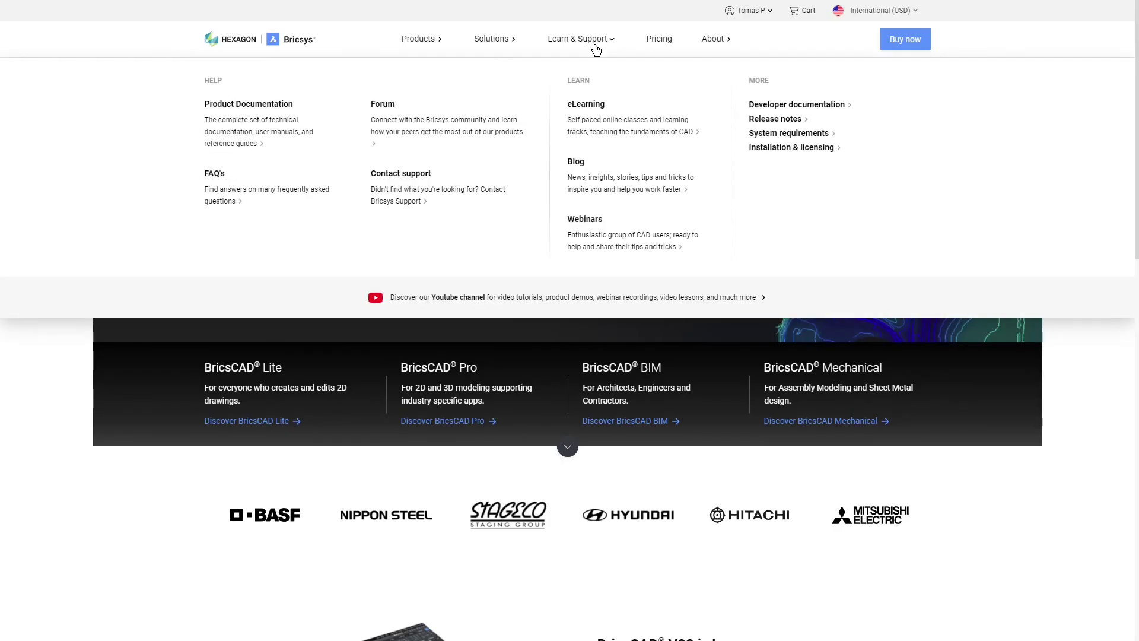
left_click(396, 208)
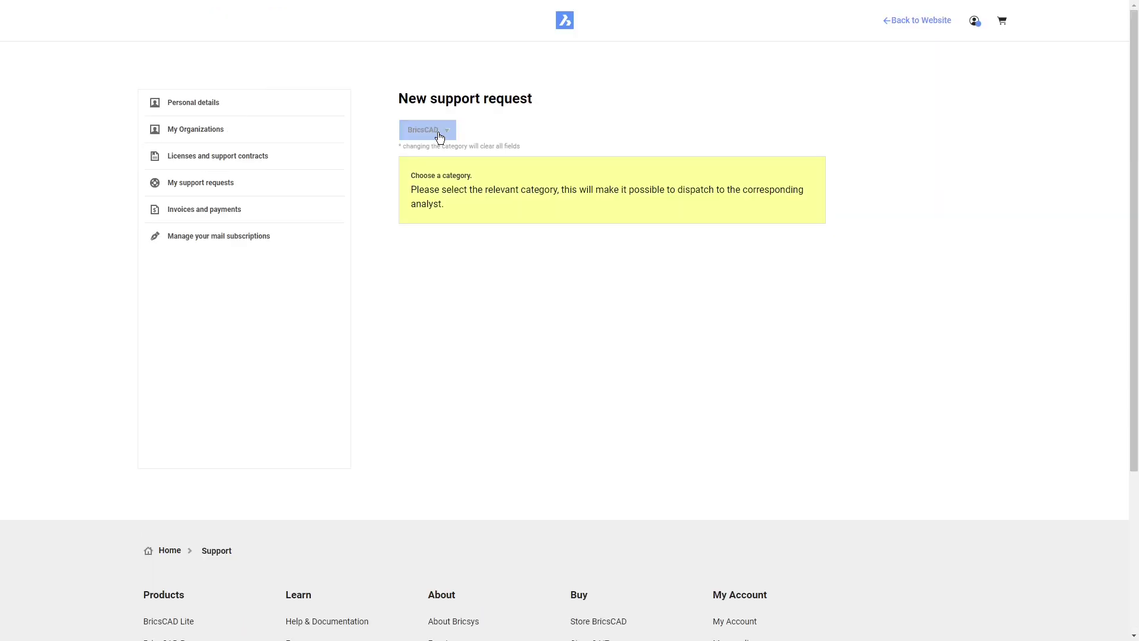
left_click(440, 136)
mouse_move(446, 173)
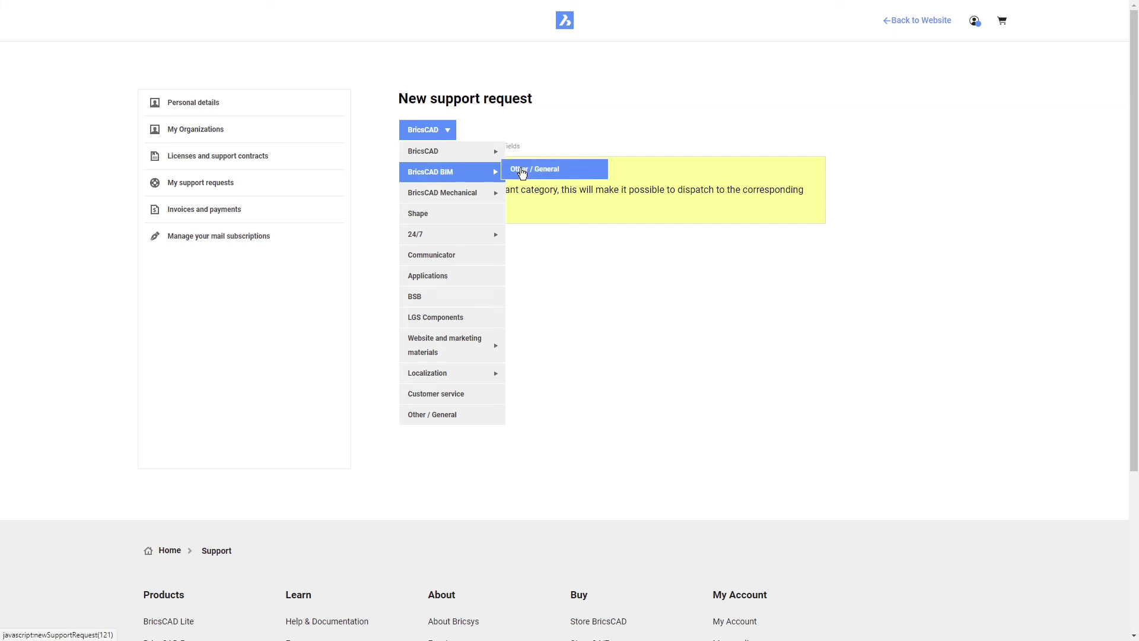
left_click(534, 169)
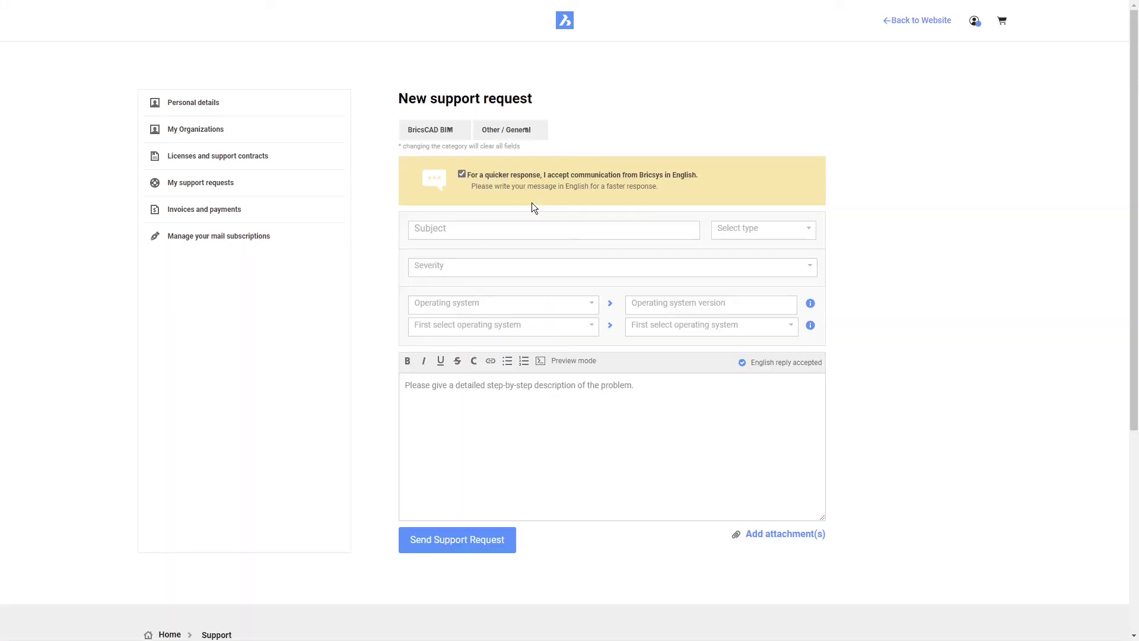
Type the subject 'Problem with Archi', then trim its last character.
left_click(484, 230)
type("Problem with Archi")
key("BackSpace")
key("BackSpace")
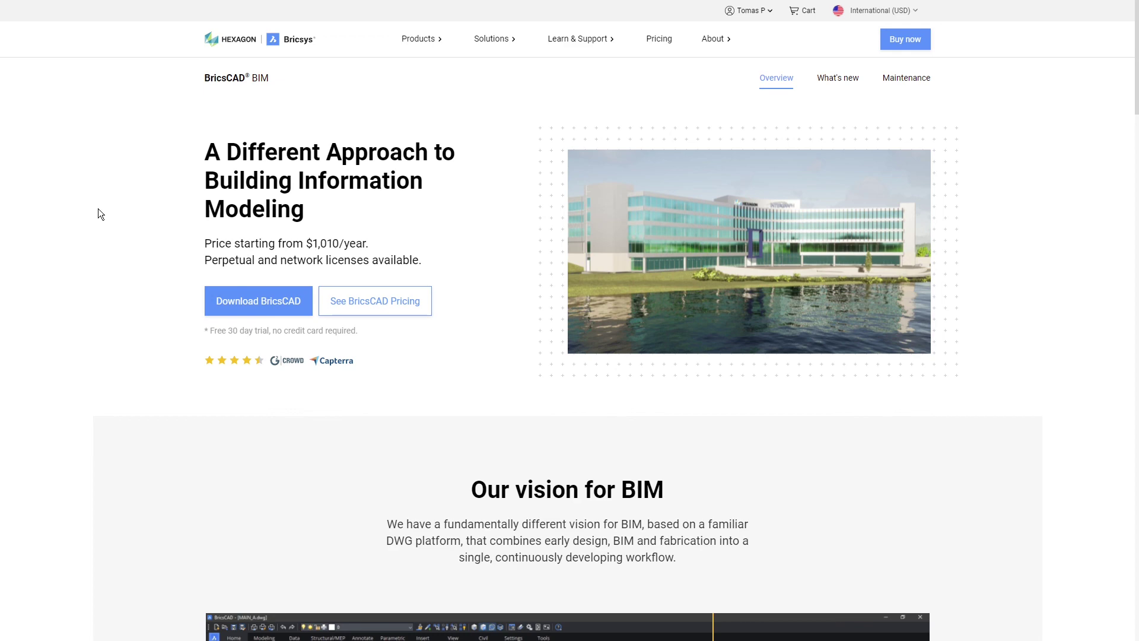
Read the 'Our vision for BIM' heading, highlighting it and the words 'DWG platform'.
scroll(113, 233, "down", 7)
scroll(113, 234, "up", 1)
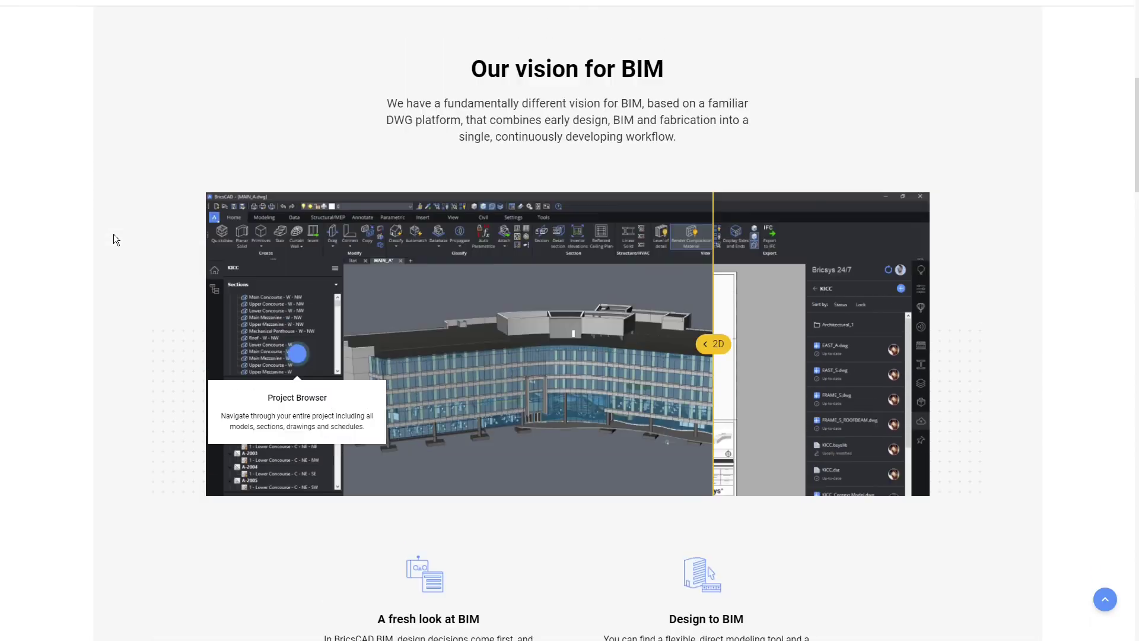
left_click_drag(674, 110, 471, 112)
left_click(412, 140)
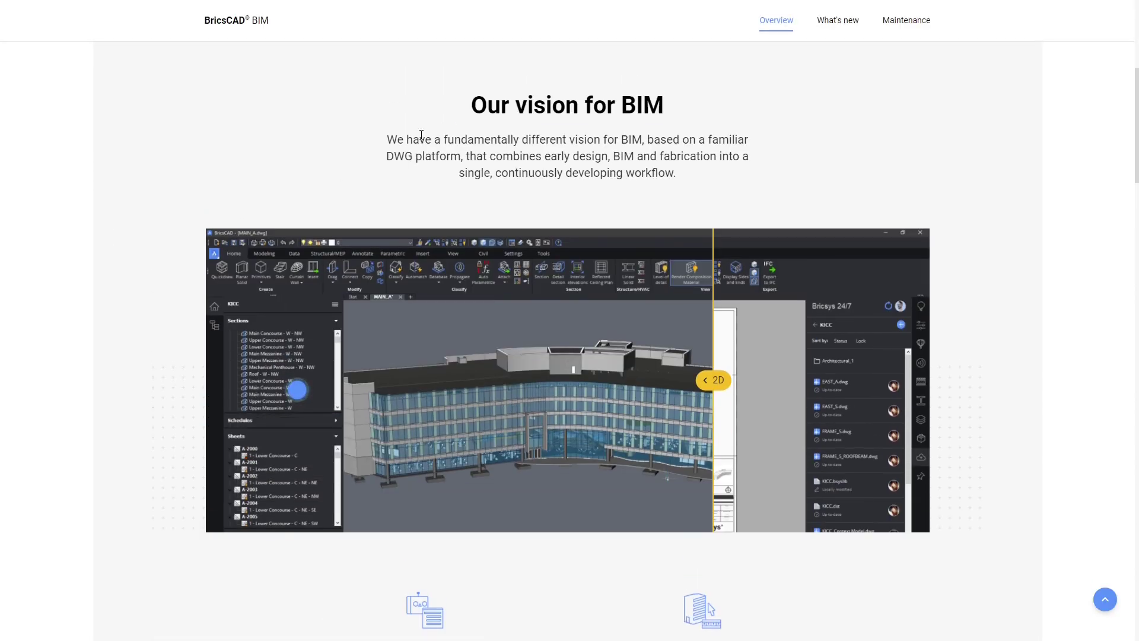
left_click_drag(386, 158, 463, 159)
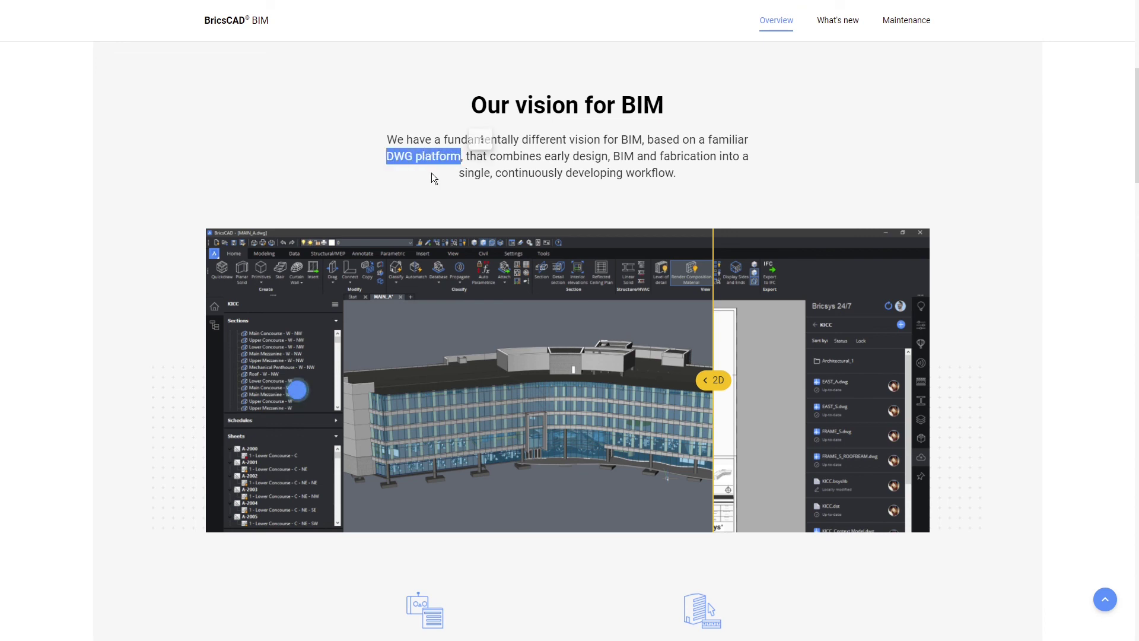
left_click(397, 181)
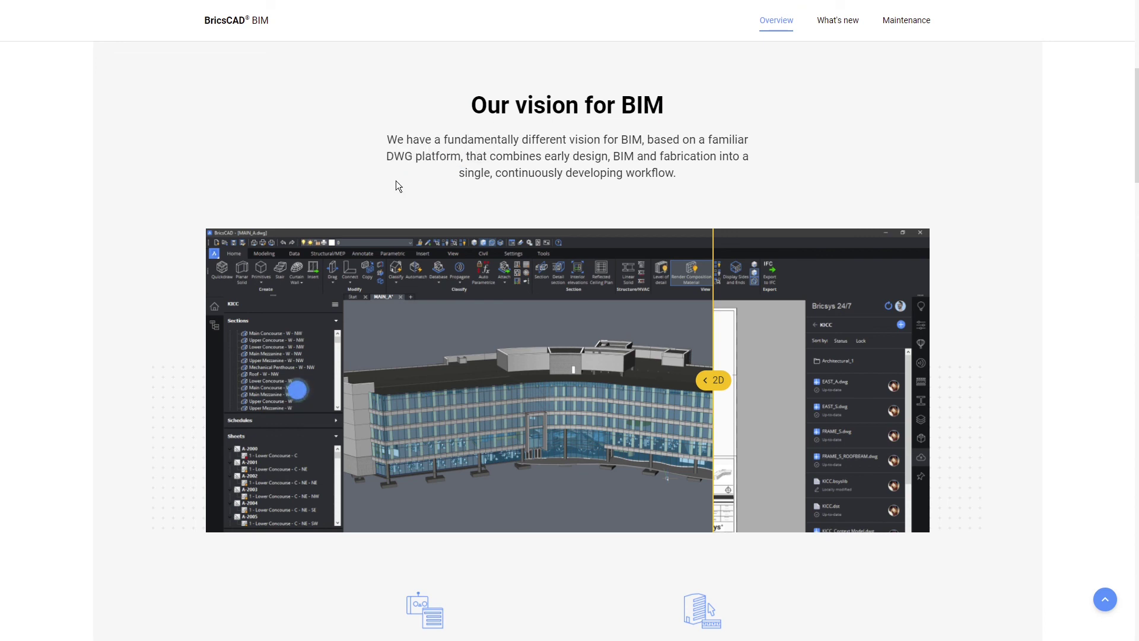
Flip the demo from 2D sheets to 3D and back, then scroll to the CAD-to-BIM heading.
left_click(708, 380)
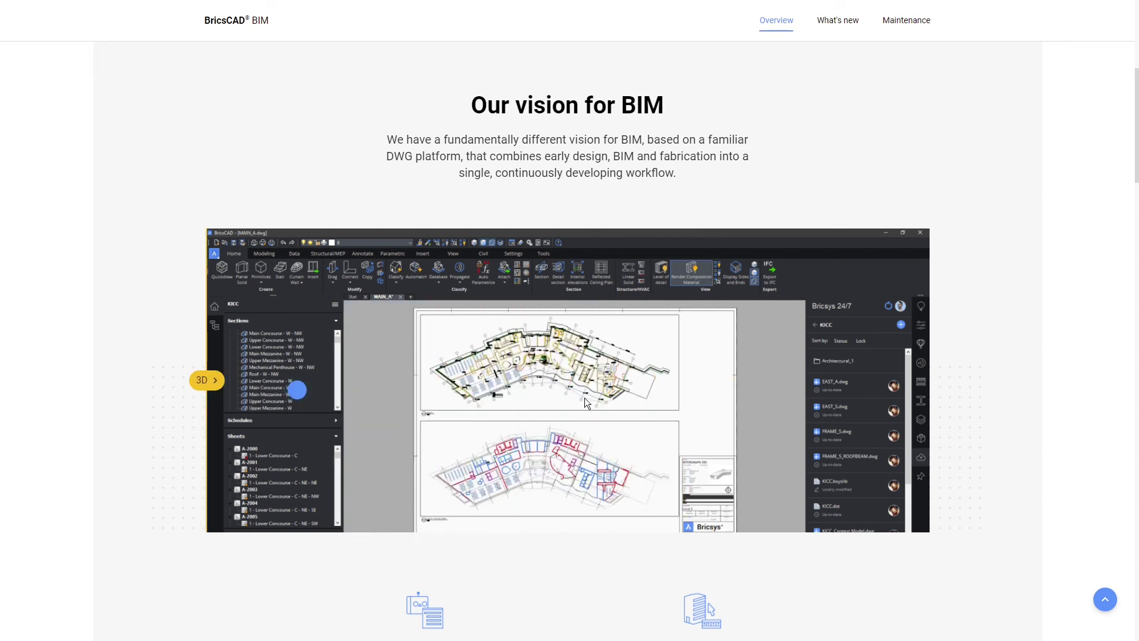
left_click(216, 383)
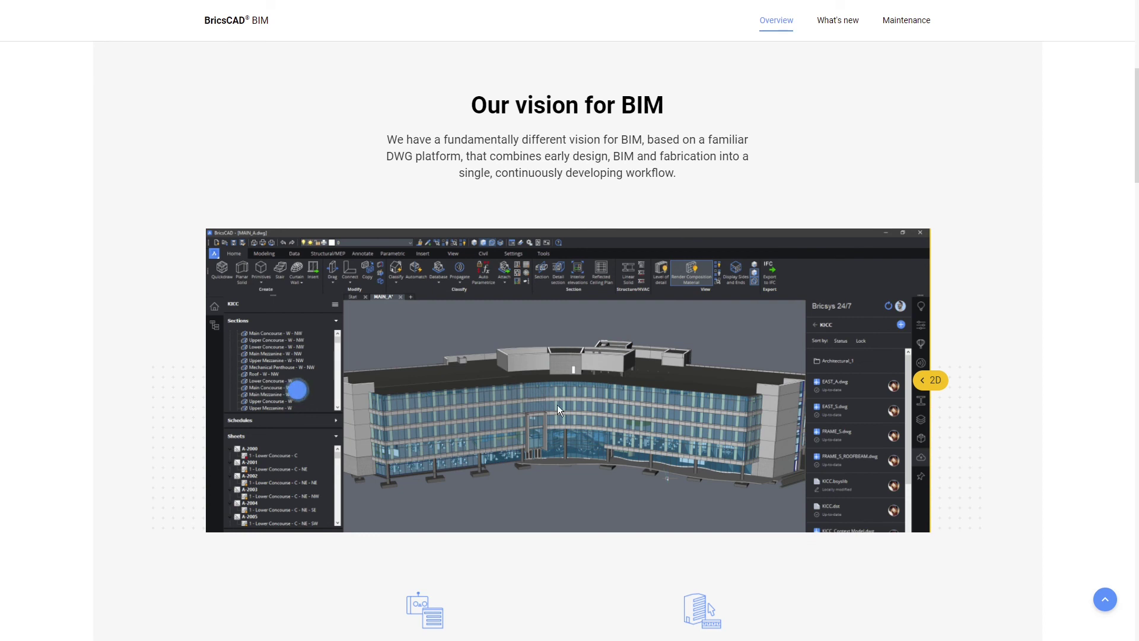
left_click(929, 383)
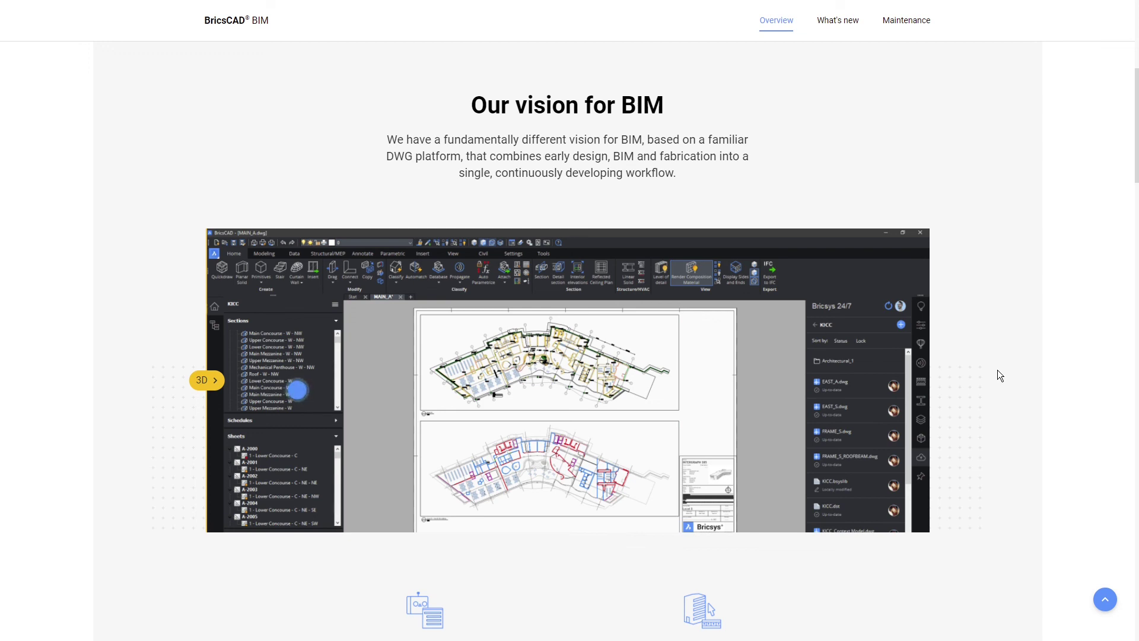
scroll(904, 407, "down", 8)
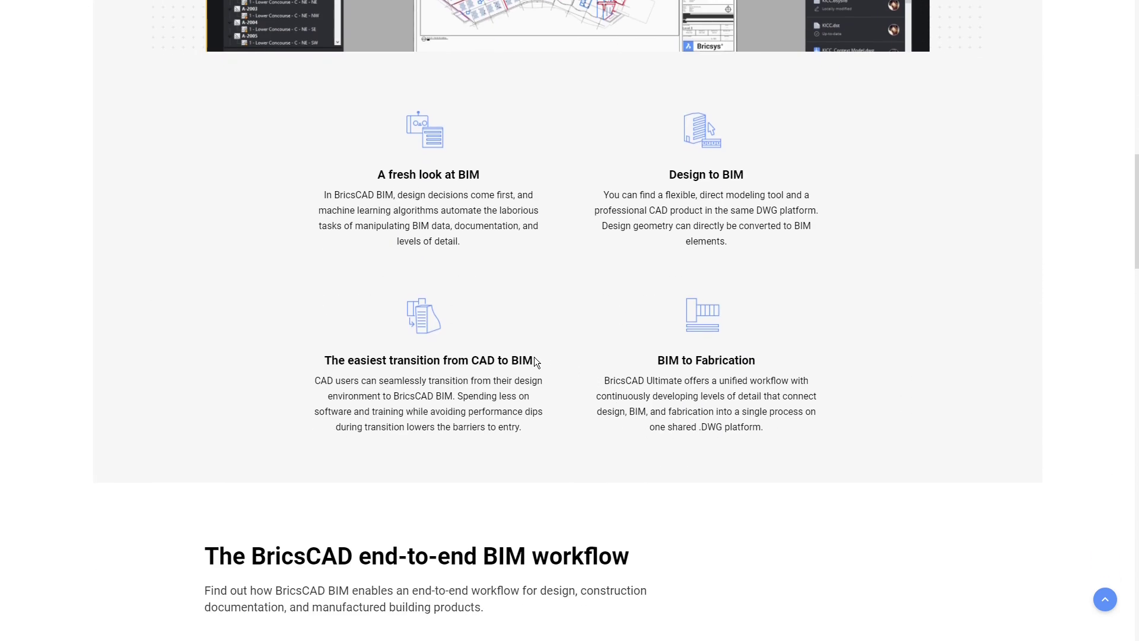
left_click_drag(535, 361, 323, 362)
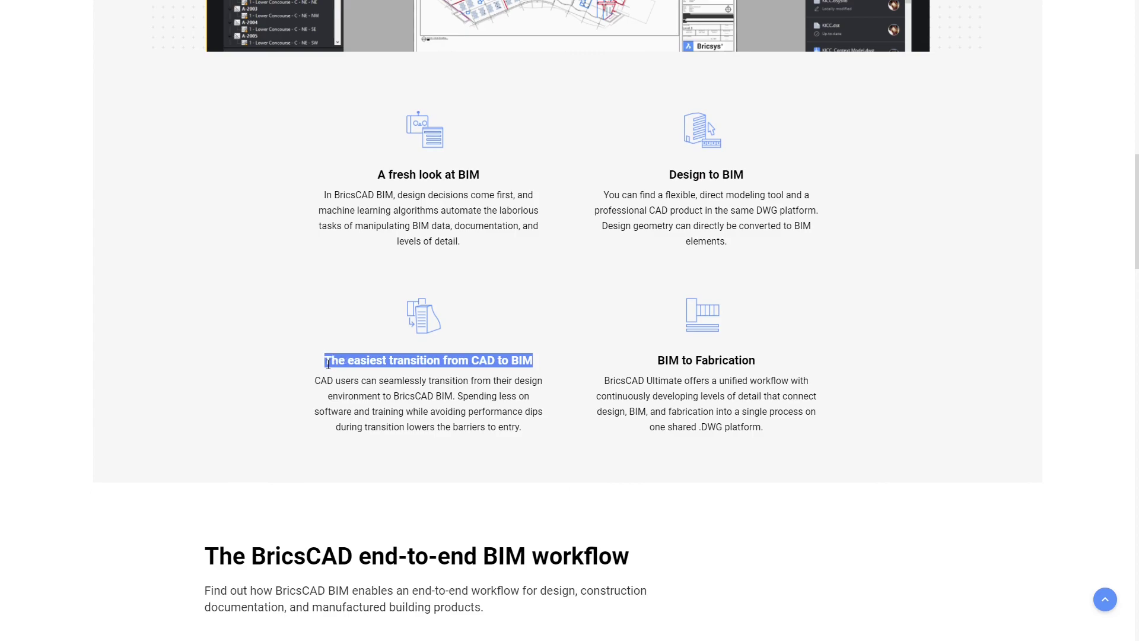